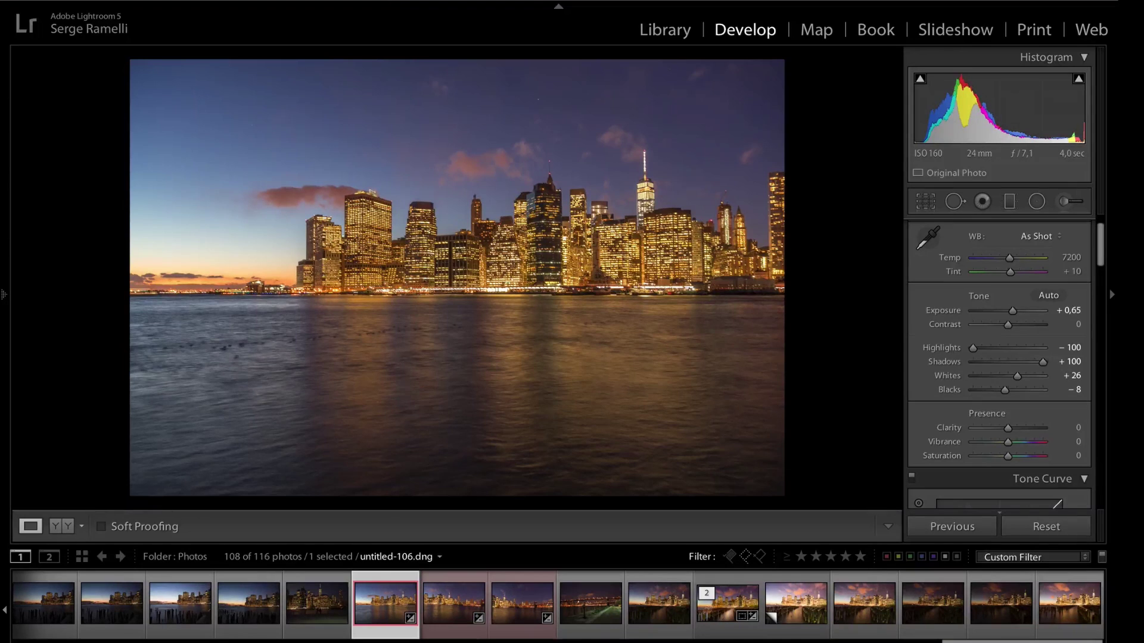
- Look through the skyline, bridge, park and pier shots from untitled-106.dng to Manhattan.dng Copy 1, revisiting untitled-108.dng and untitled-106.dng
click(457, 602)
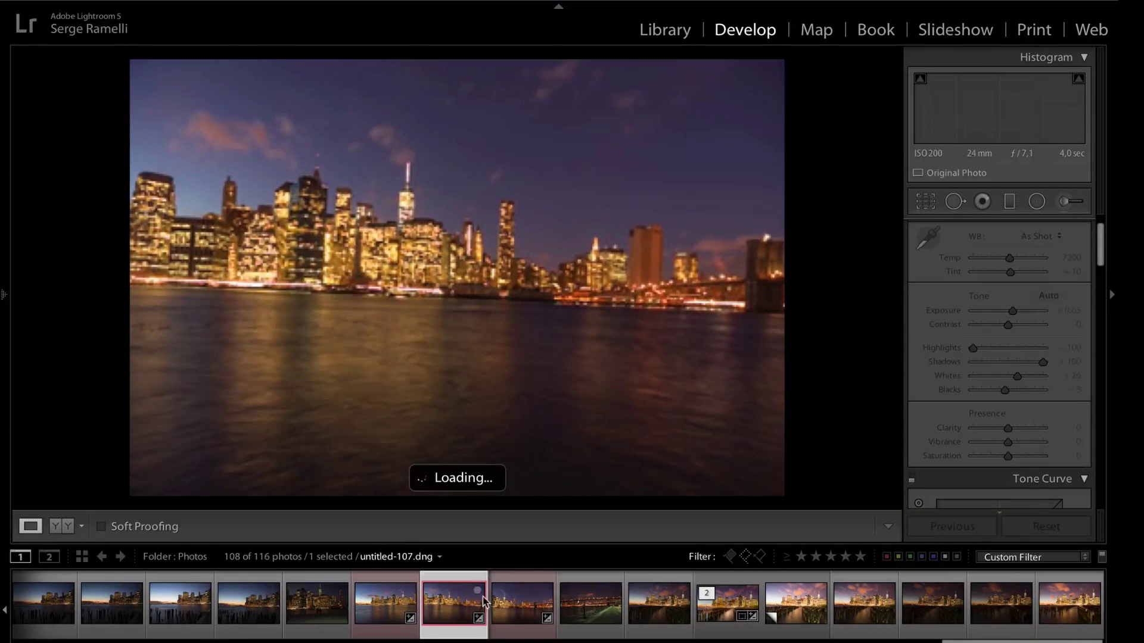
click(524, 598)
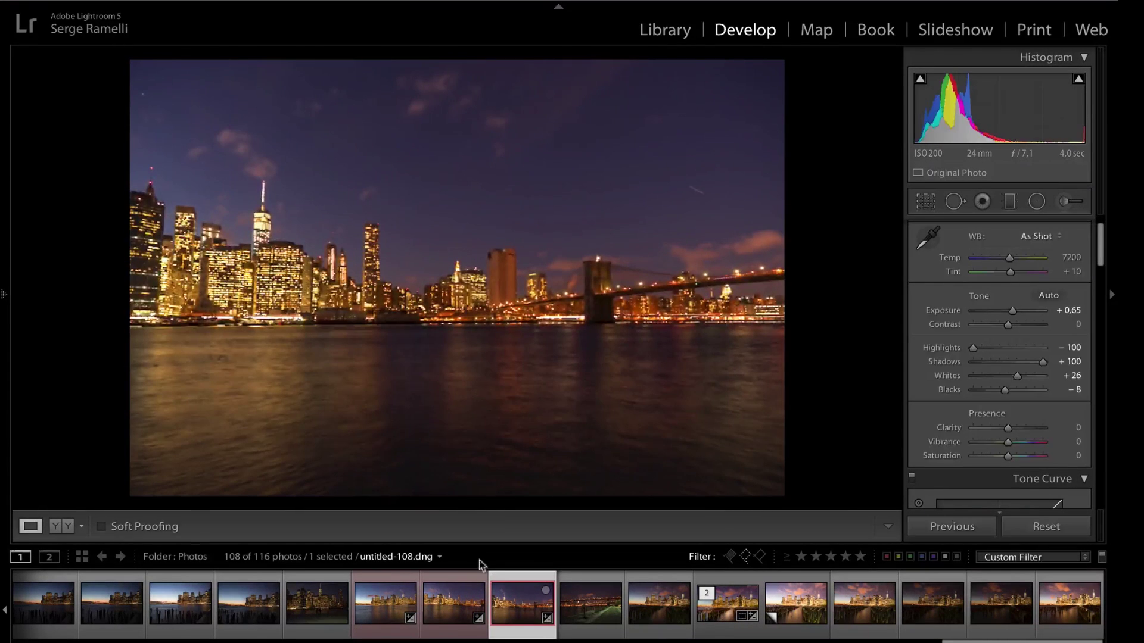
click(590, 617)
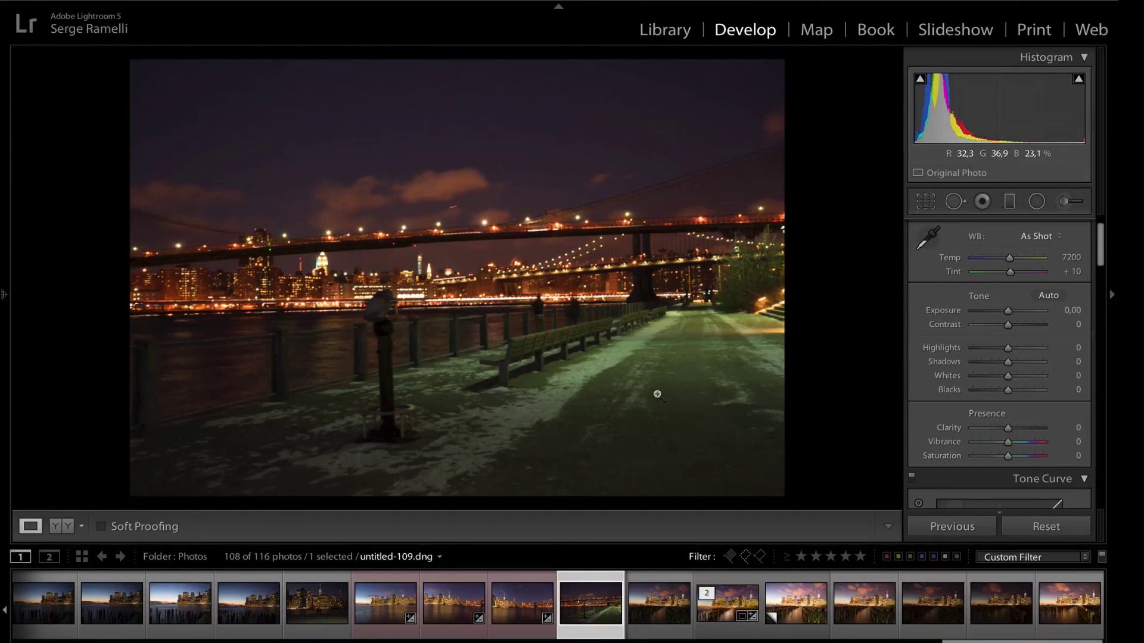
click(665, 603)
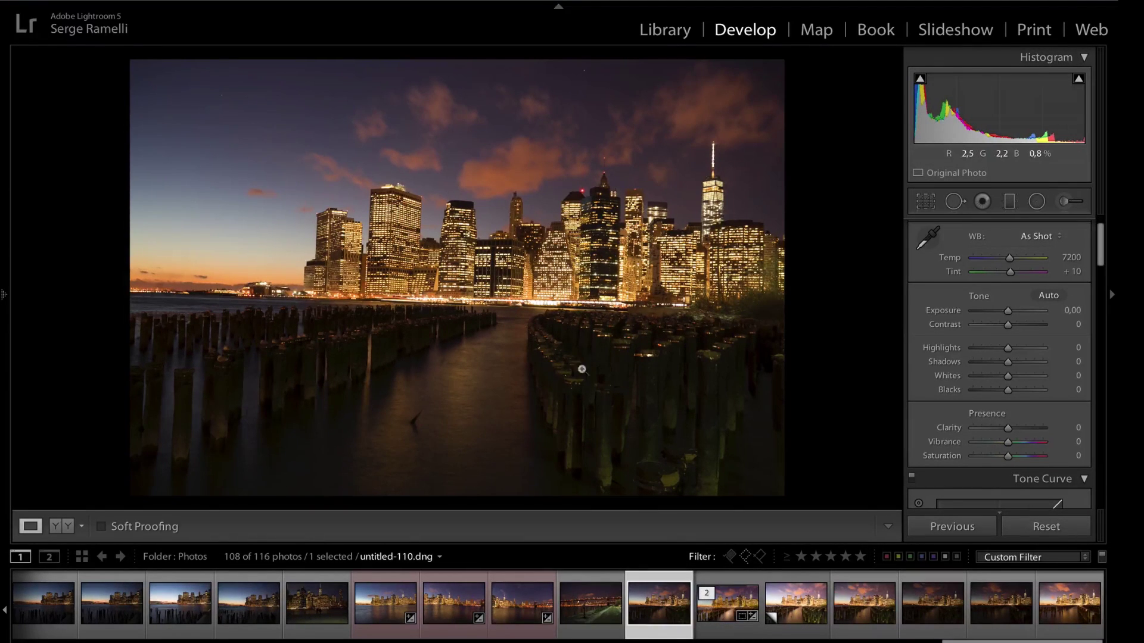
click(797, 601)
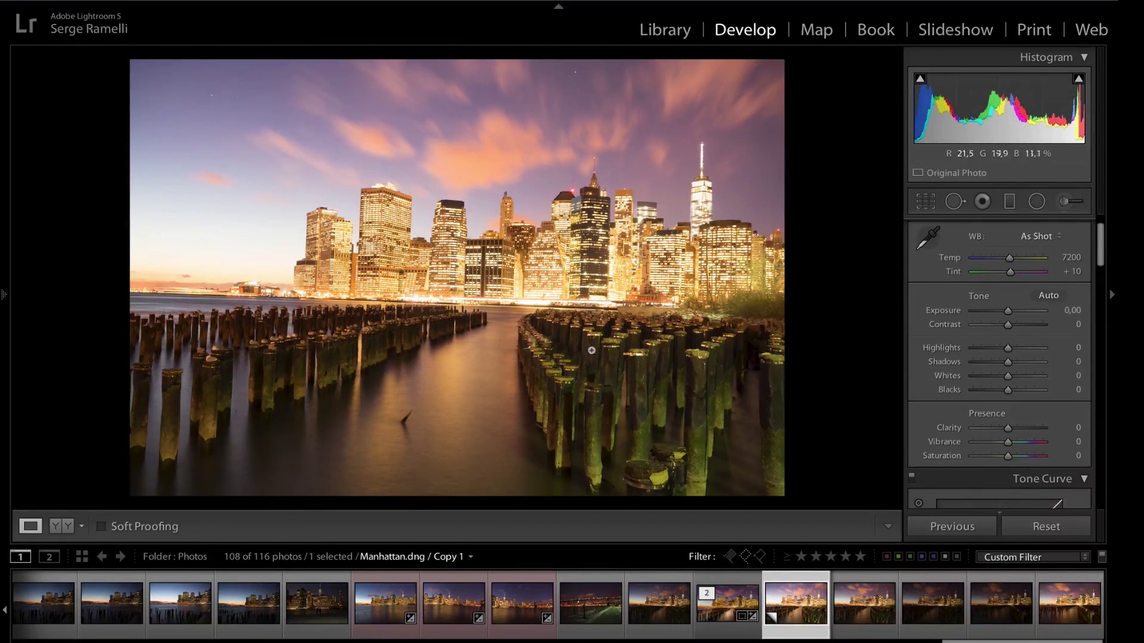
right_click(507, 598)
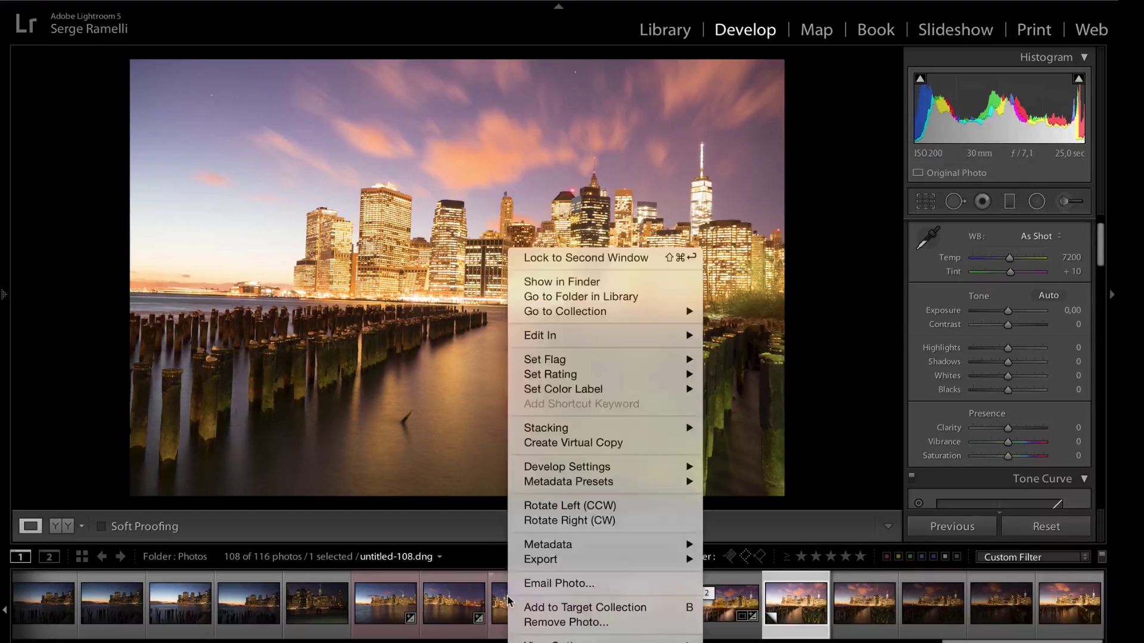
click(502, 596)
click(499, 594)
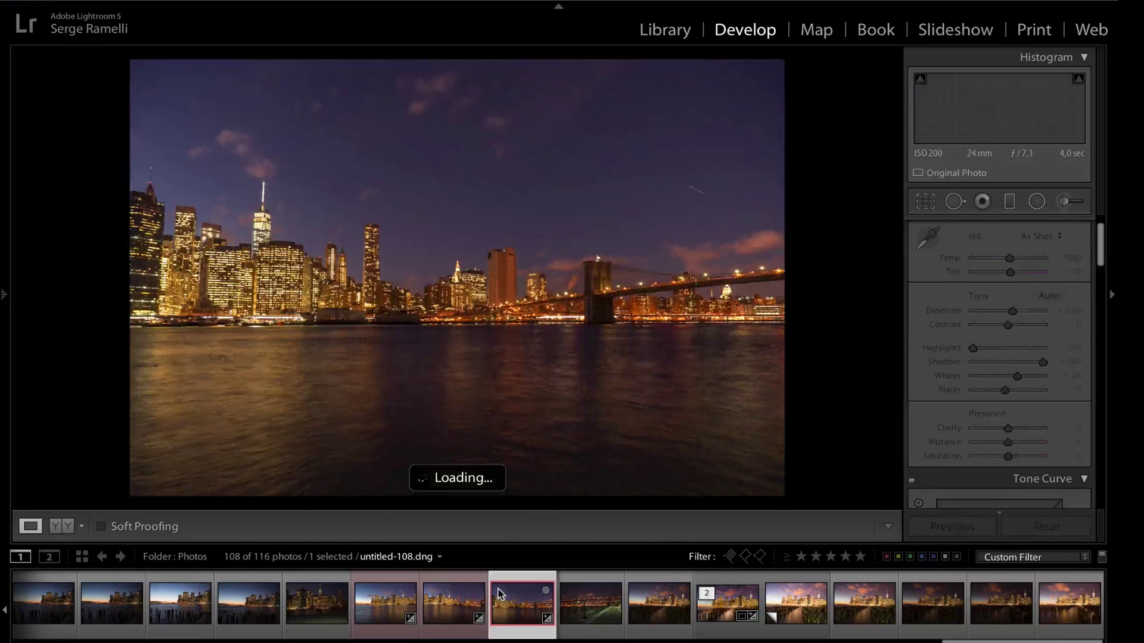
click(398, 591)
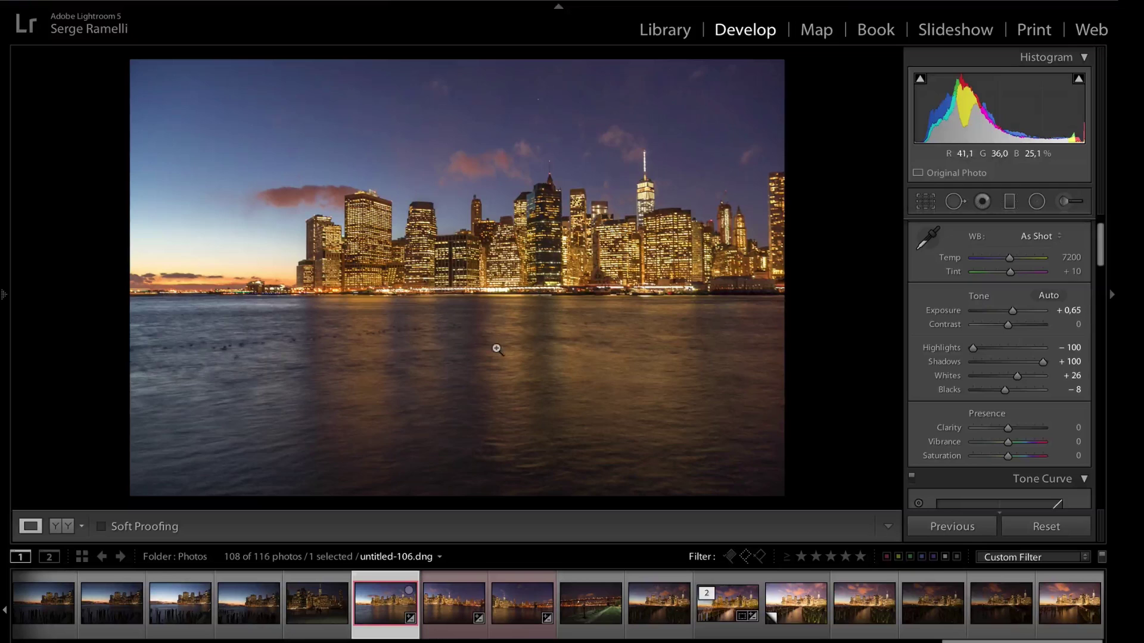
- Open Manhattan.dng Copy 1 and show the info overlay with its shutter speed, aperture, ISO and lens
click(717, 596)
click(797, 603)
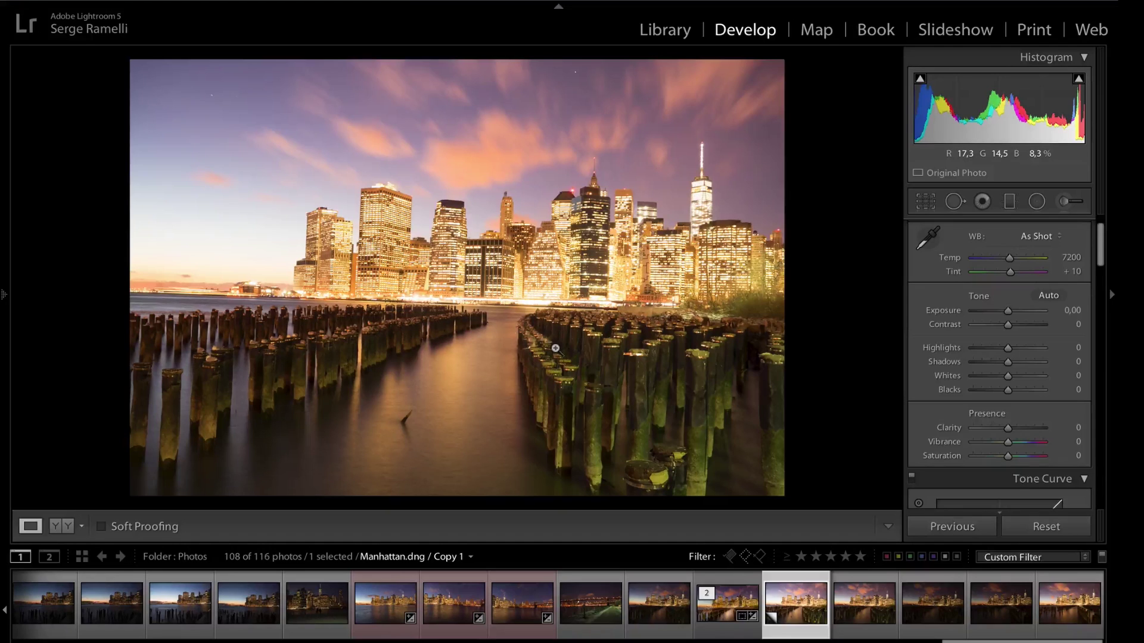
key(i)
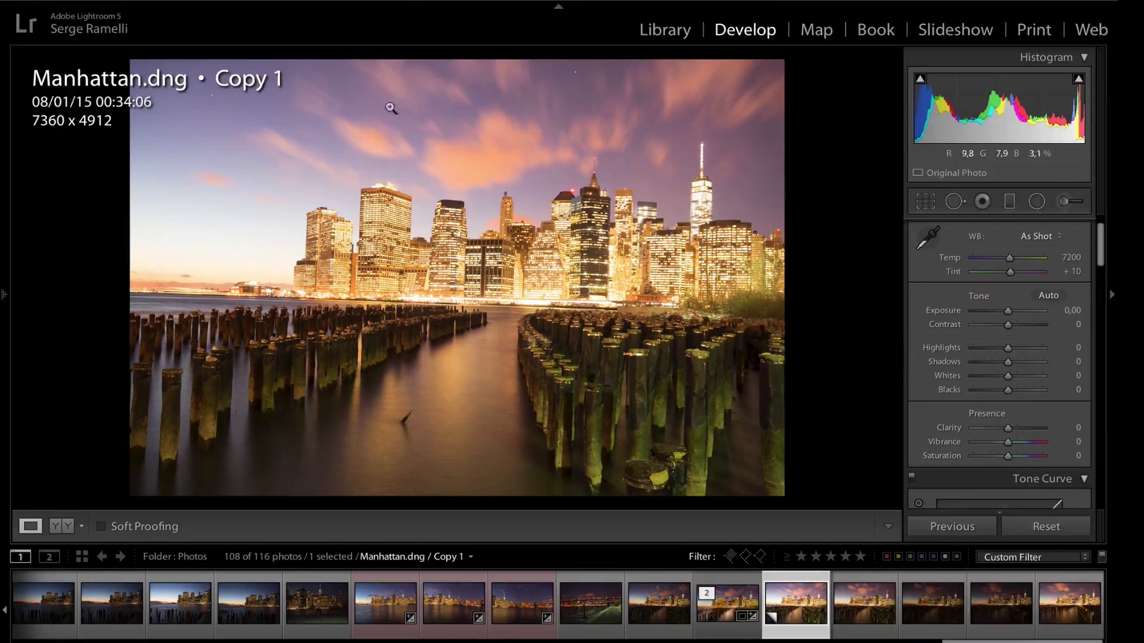
key(i)
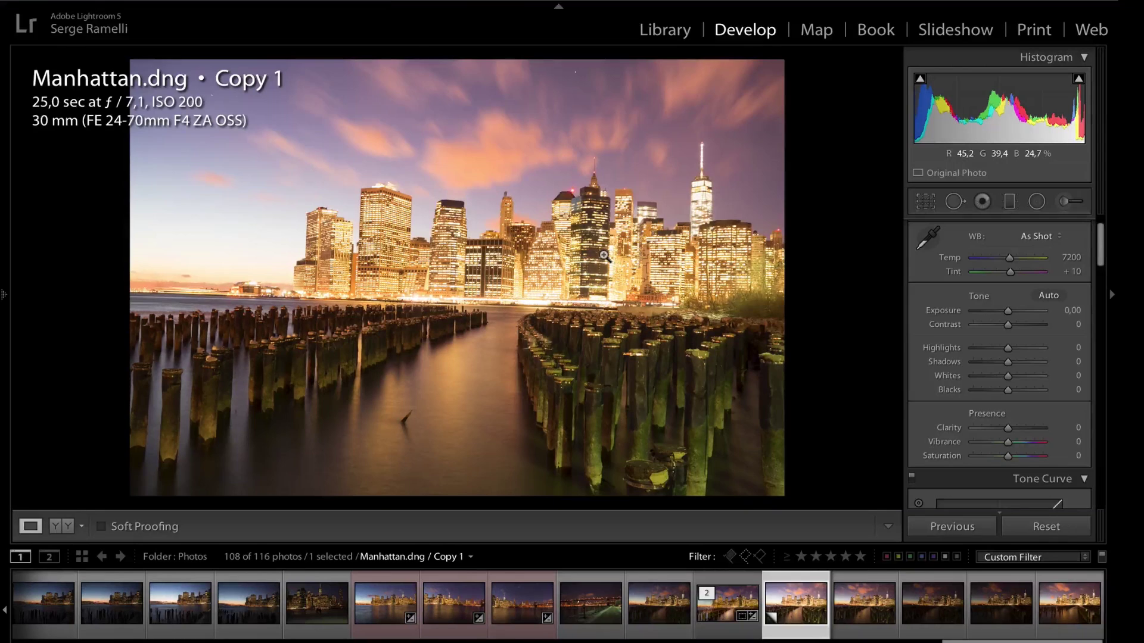
- Switch to Chrome to view the Paris river photo on photoserge.net/paris, and return to Lightroom
key(super+Tab)
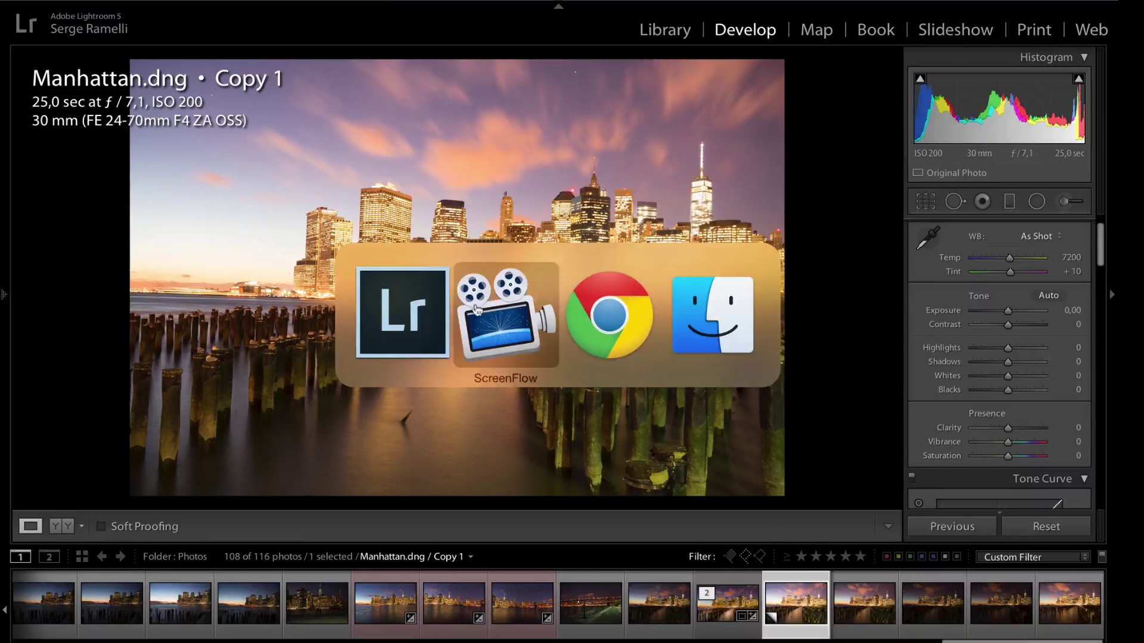
click(605, 311)
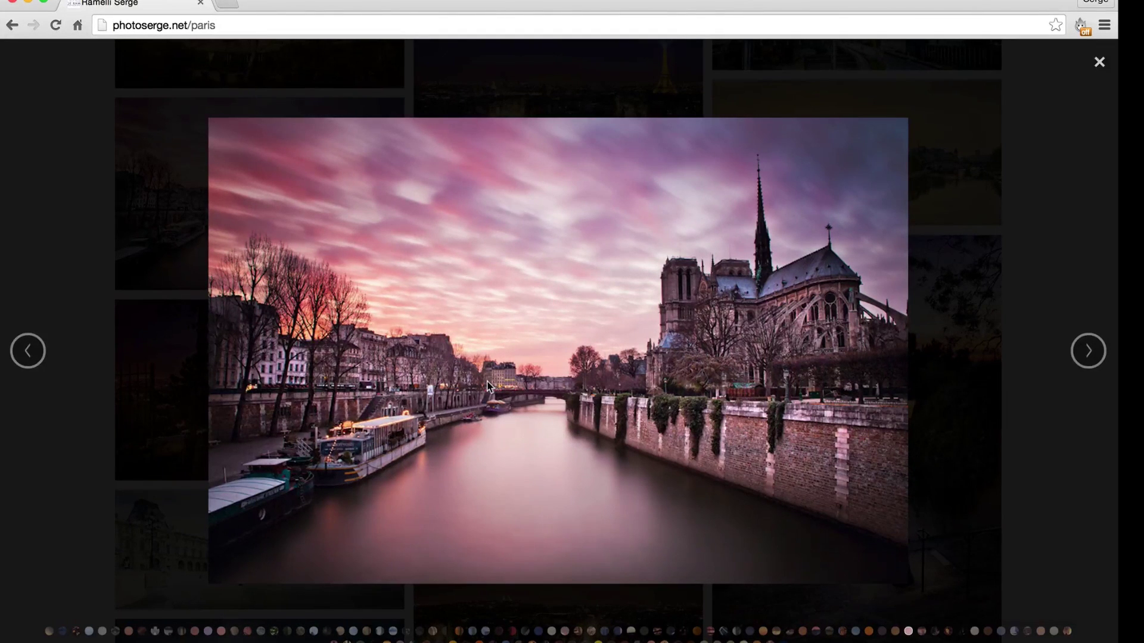
key(super+Tab)
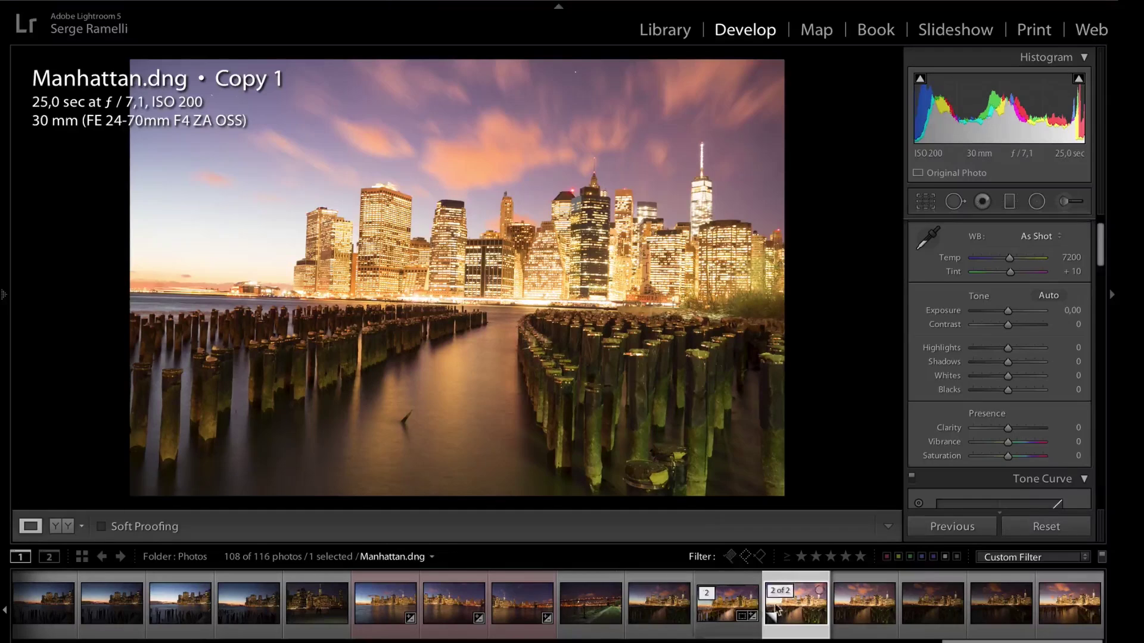
- On untitled-110.dng, set Shadows to +100, Highlights to −100 and Exposure to +1,05
click(636, 606)
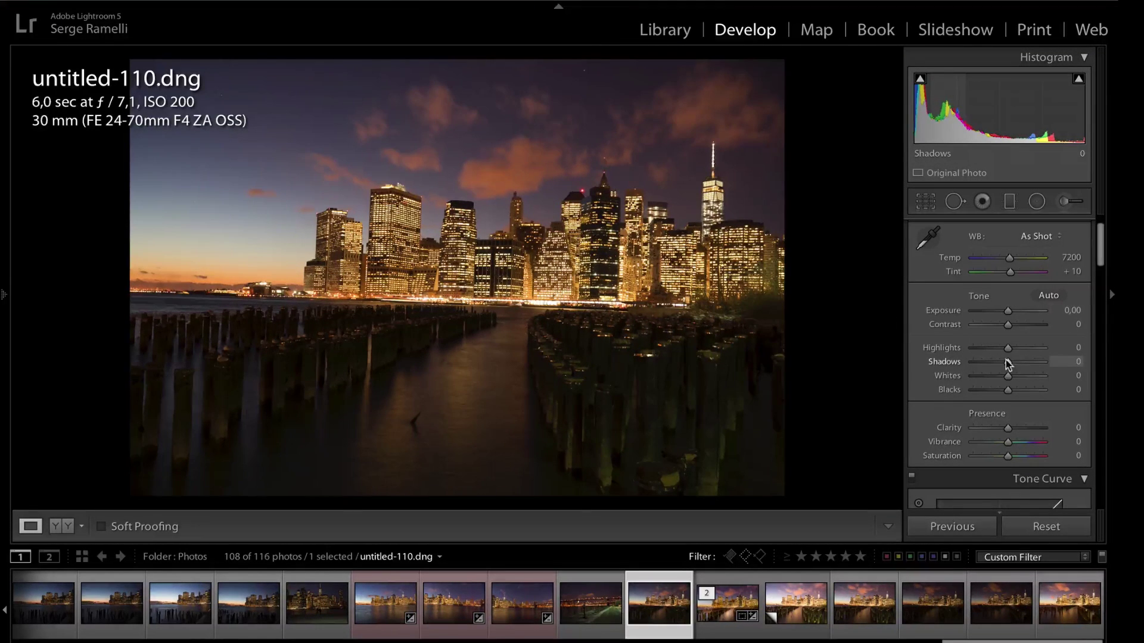
drag(1008, 362, 974, 349)
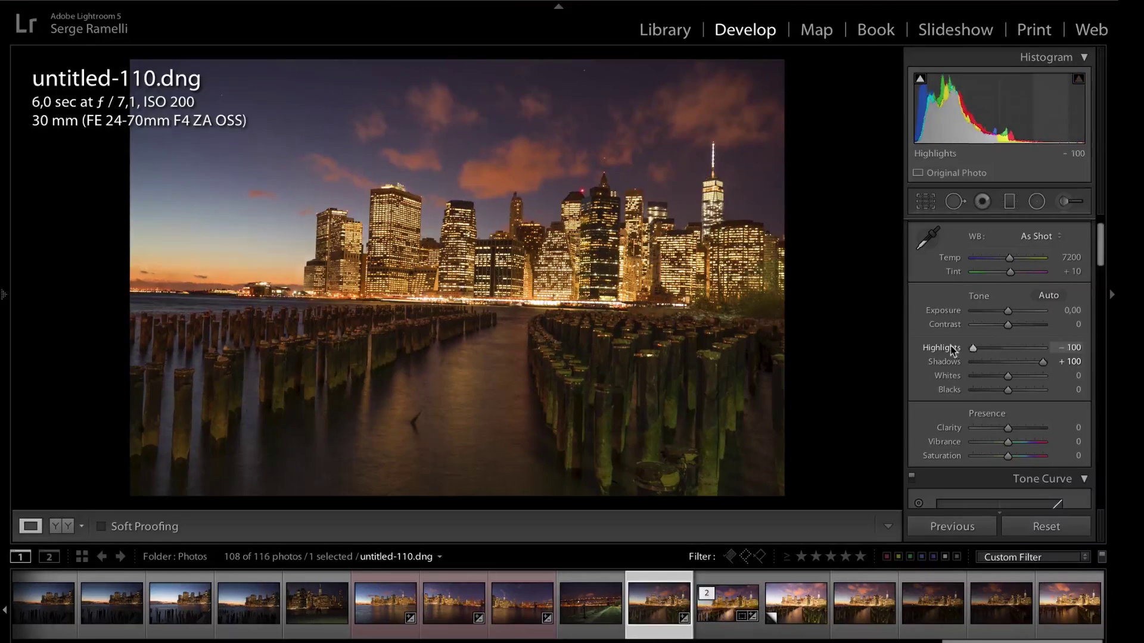
drag(1008, 310, 1014, 310)
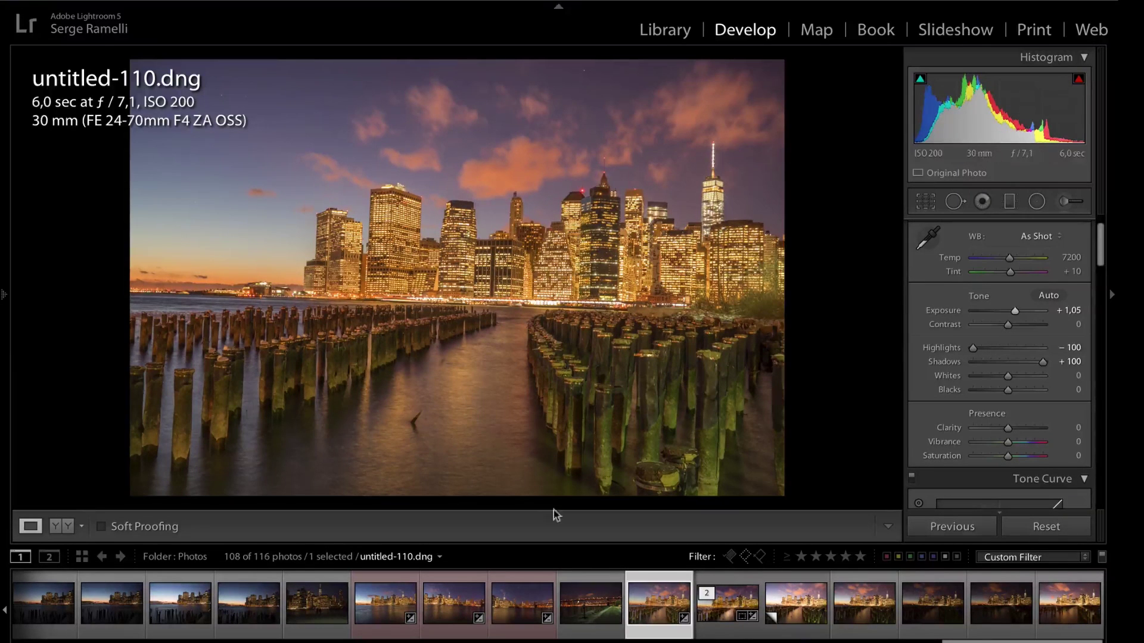
- Set Whites to −3 on Manhattan.dng Copy 1 while checking the highlight clipping preview
click(799, 603)
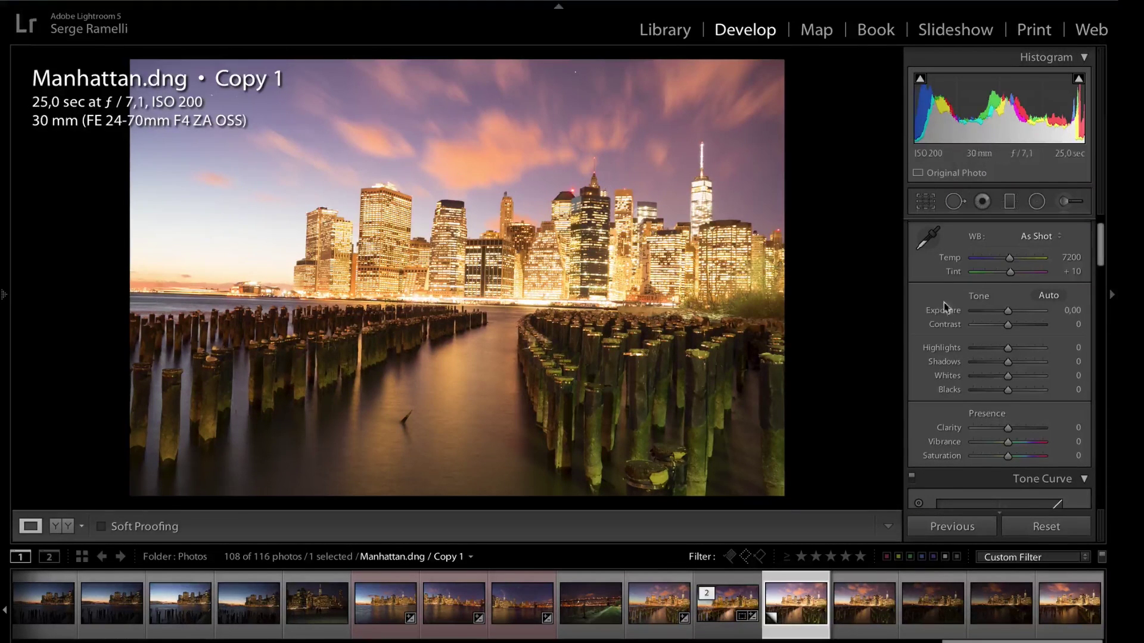
key(alt)
drag(1008, 376, 1008, 382)
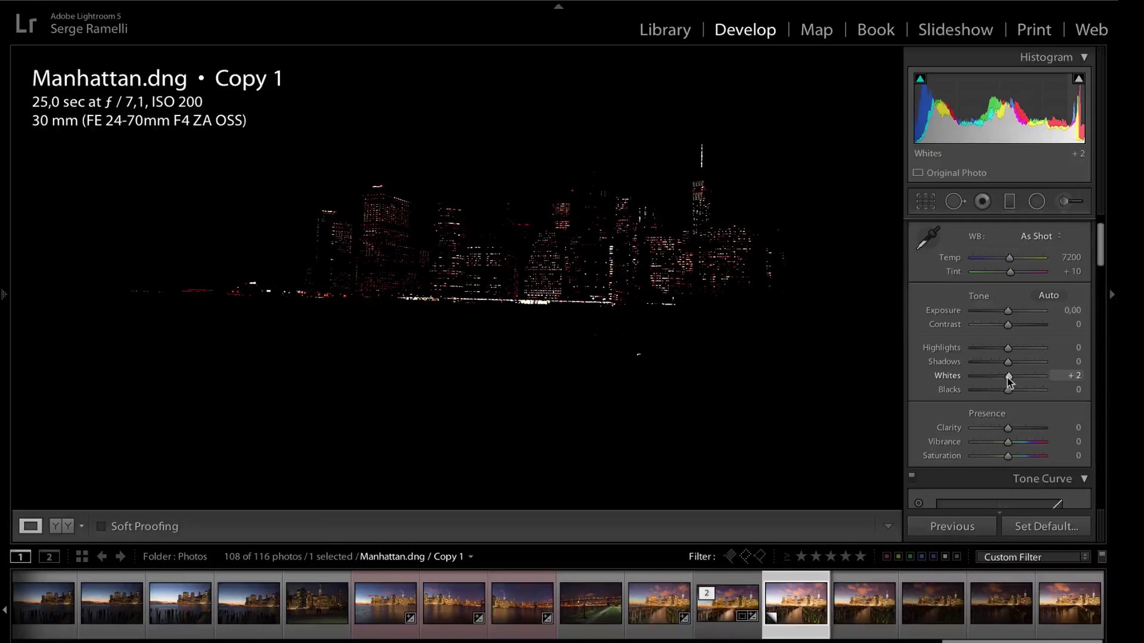
mouse_move(1008, 378)
mouse_down()
mouse_move(982, 378)
mouse_move(1008, 379)
mouse_up()
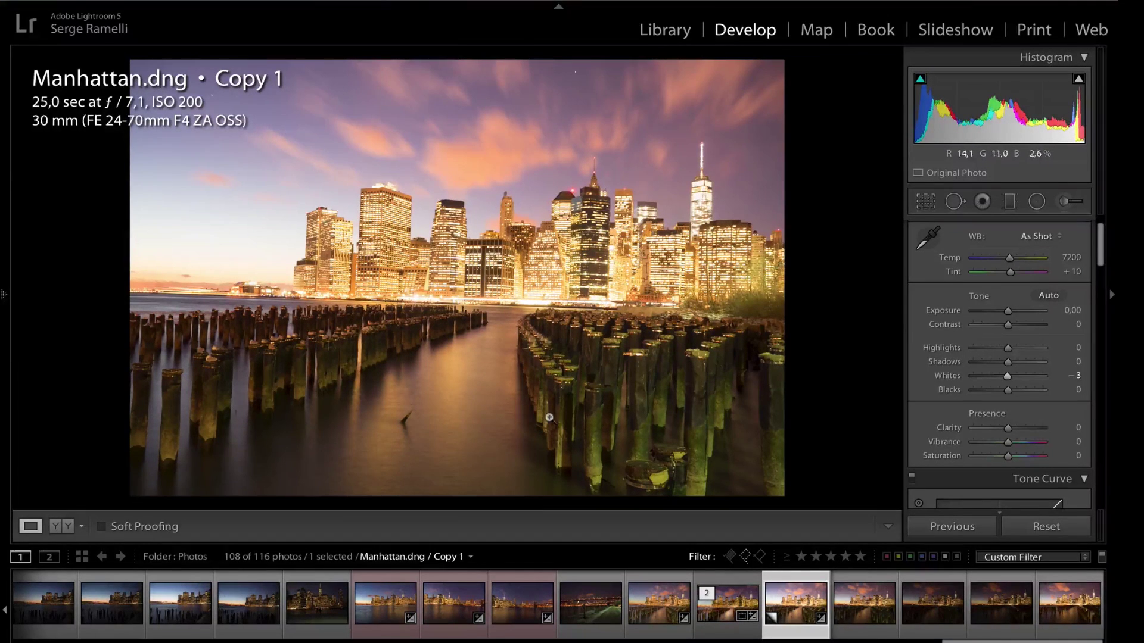
- Compare the 6-second exposure untitled-110.dng with the 25-second exposure Manhattan.dng Copy 1
click(662, 601)
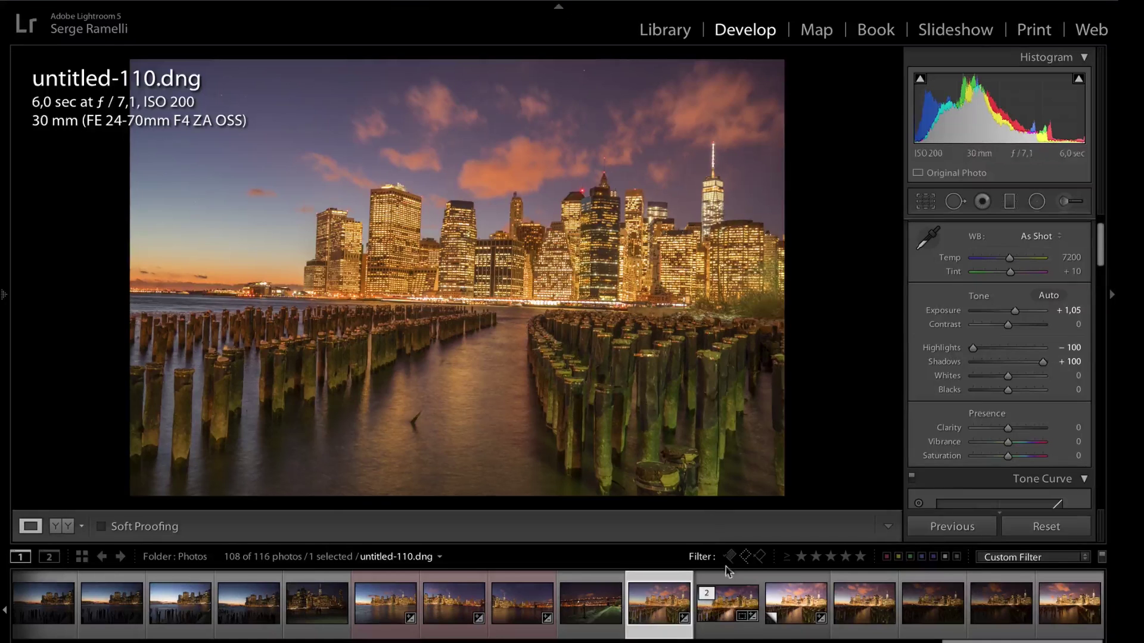
click(795, 611)
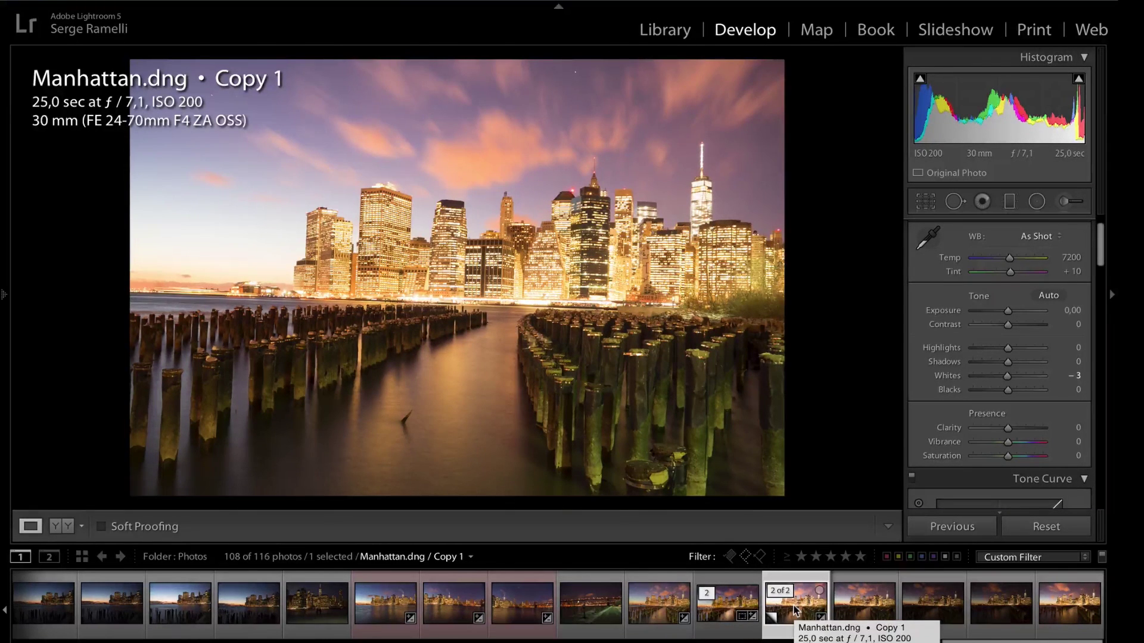
key(Left)
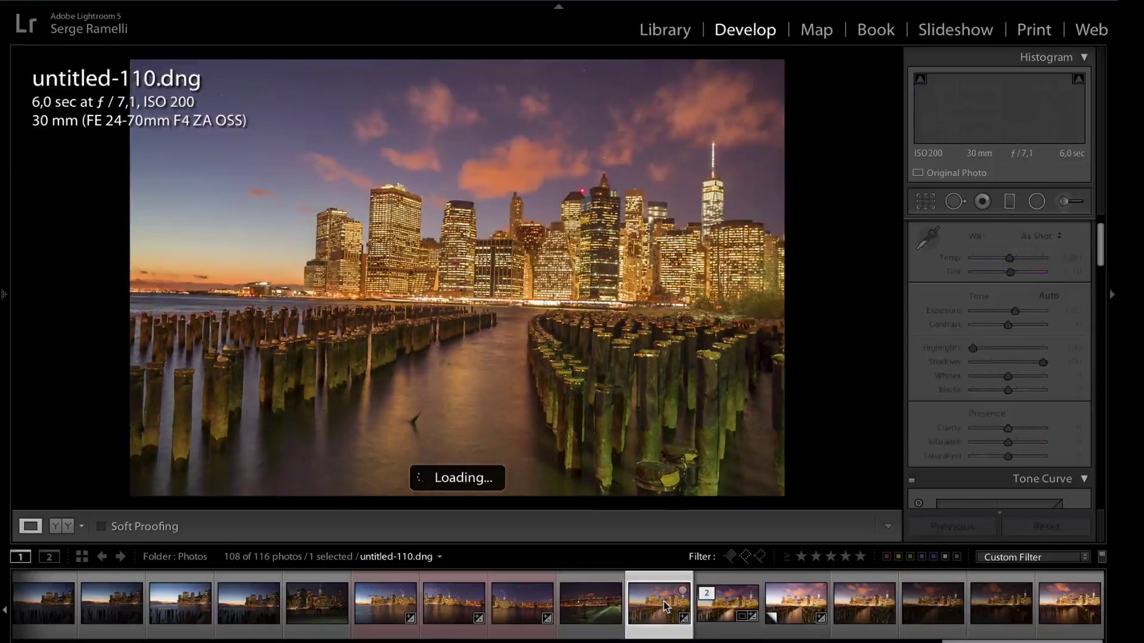
click(794, 595)
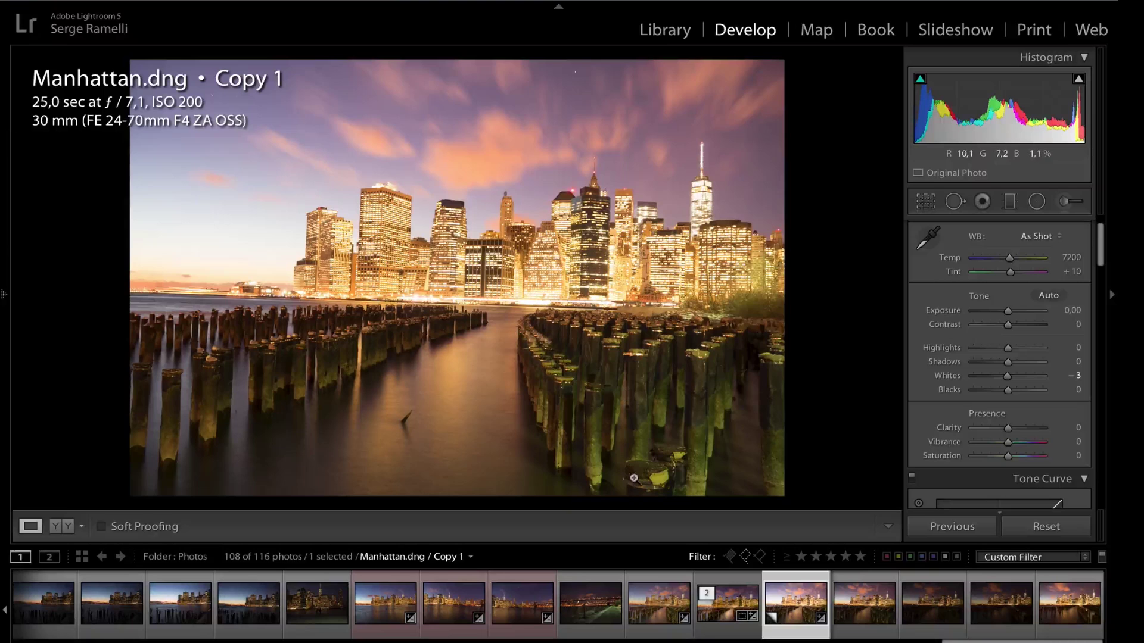
- Reset all develop adjustments on untitled-110.dng
click(660, 607)
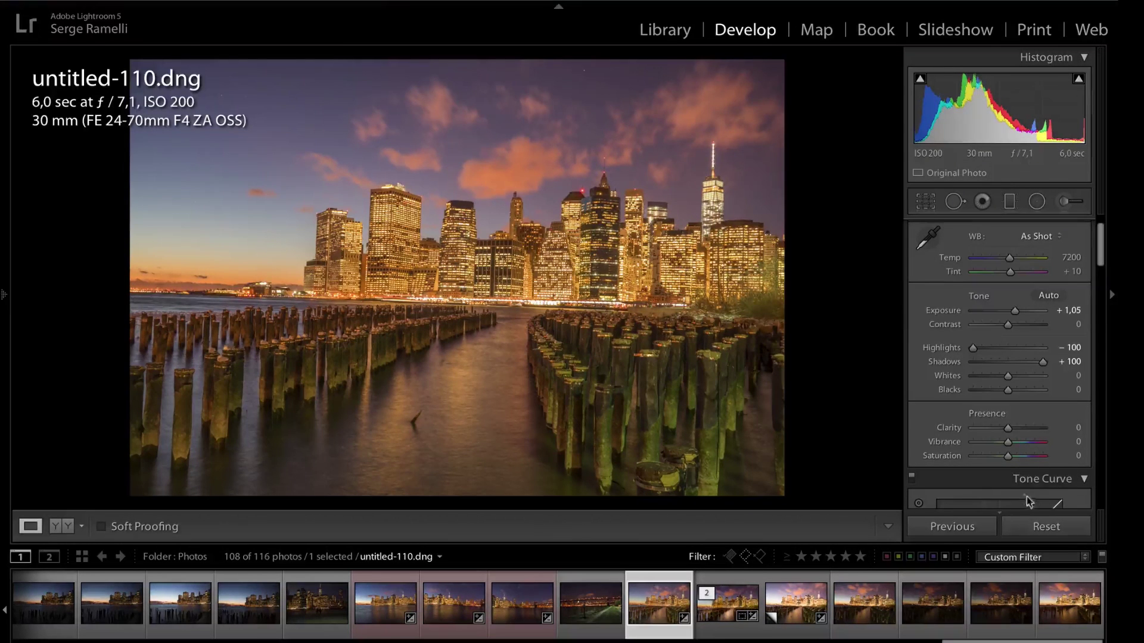
click(1053, 528)
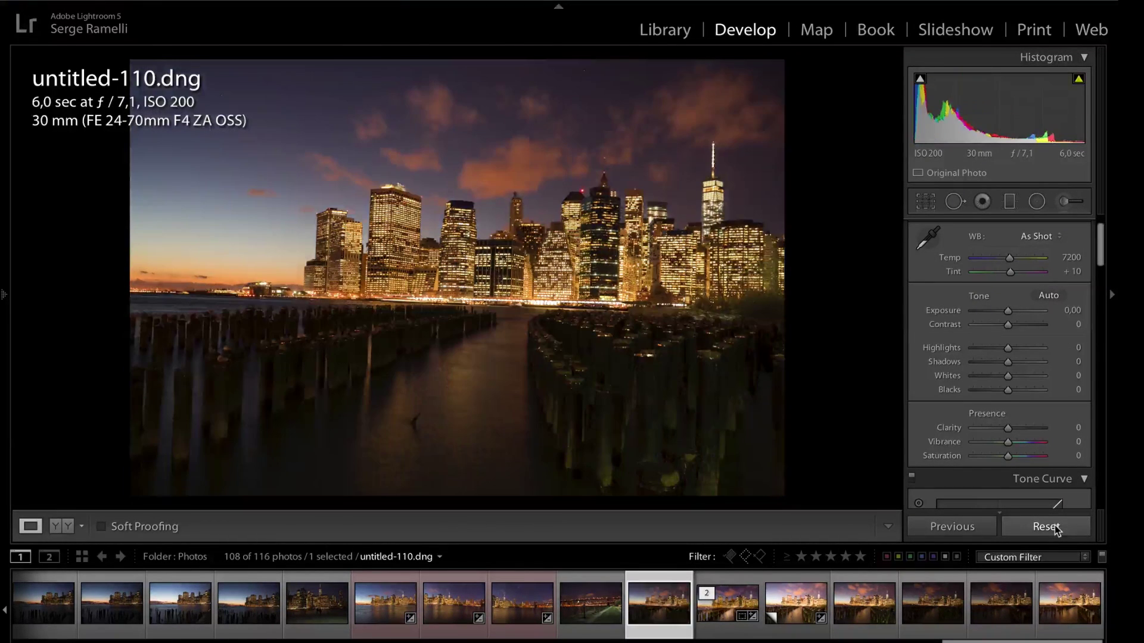
right_click(798, 599)
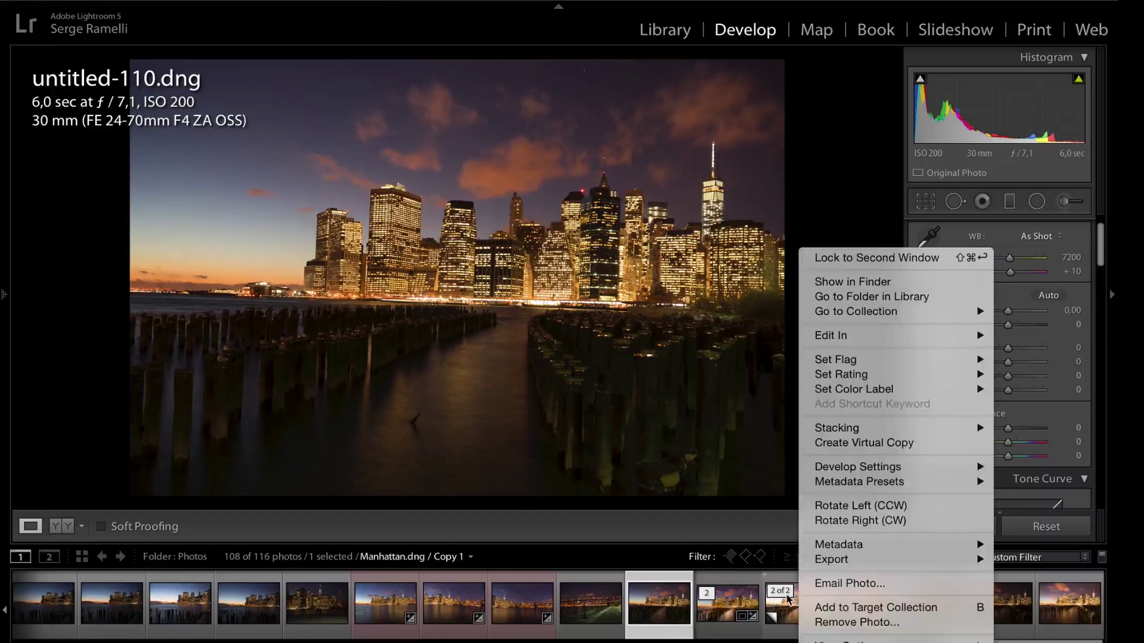
key(Escape)
- Compare the exposure info of Manhattan.dng Copy 1 with untitled-106.dng, untitled-107.dng and untitled-108.dng
click(805, 591)
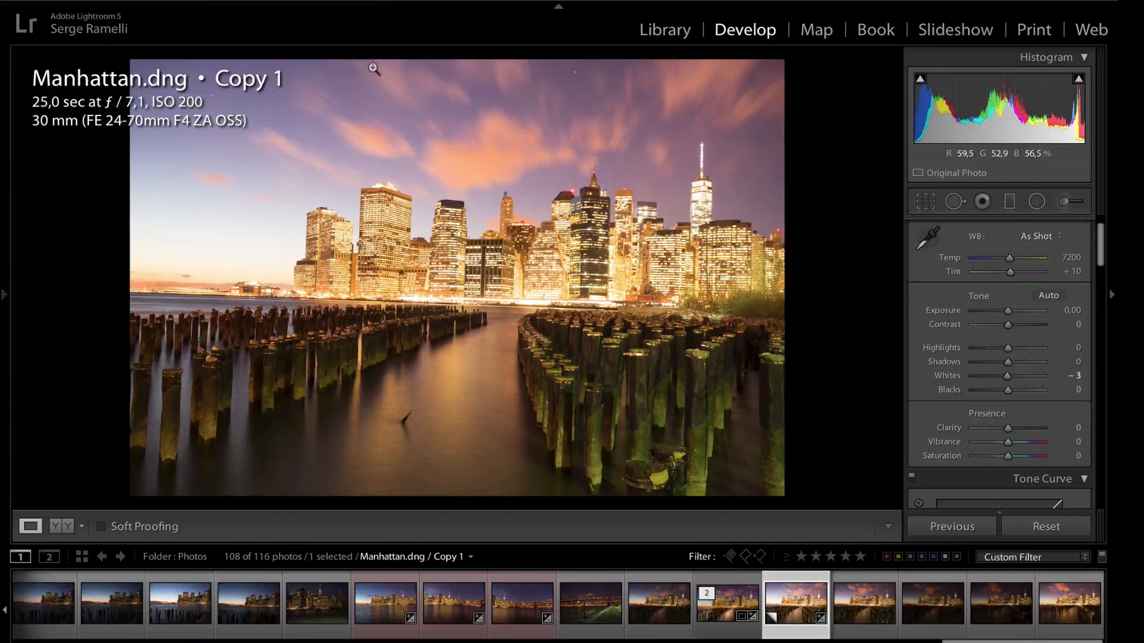
click(384, 605)
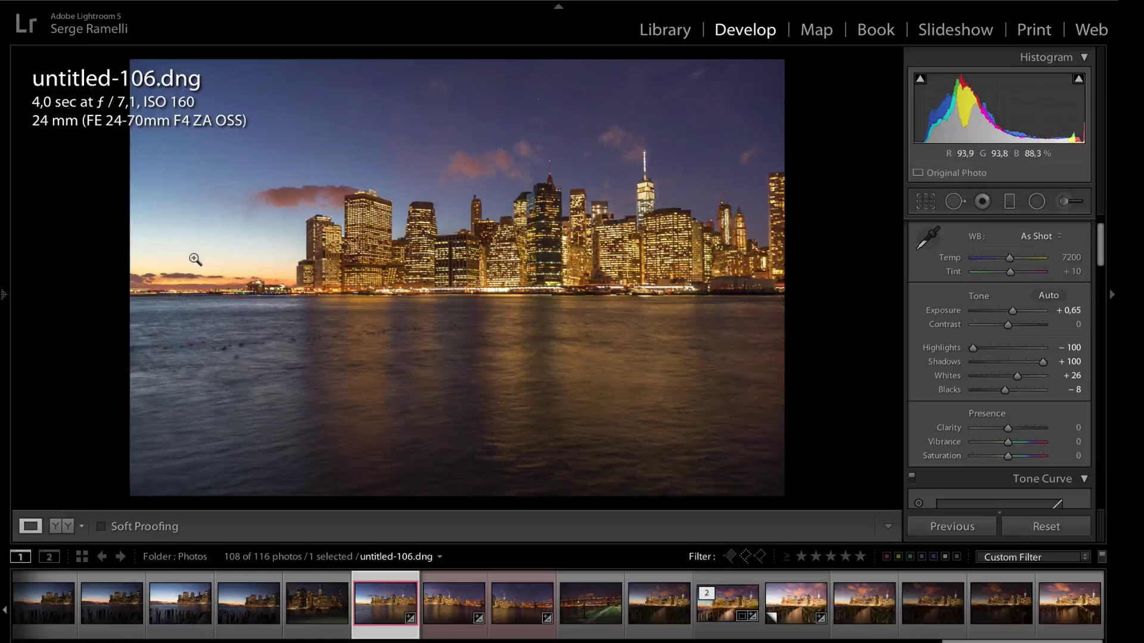
click(452, 608)
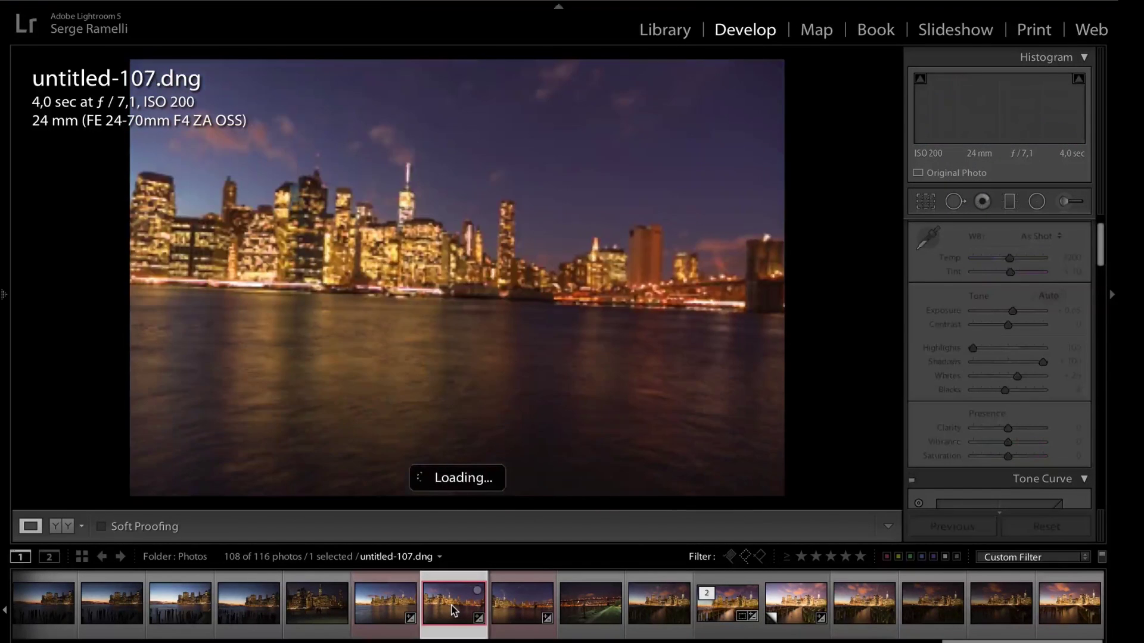
click(545, 604)
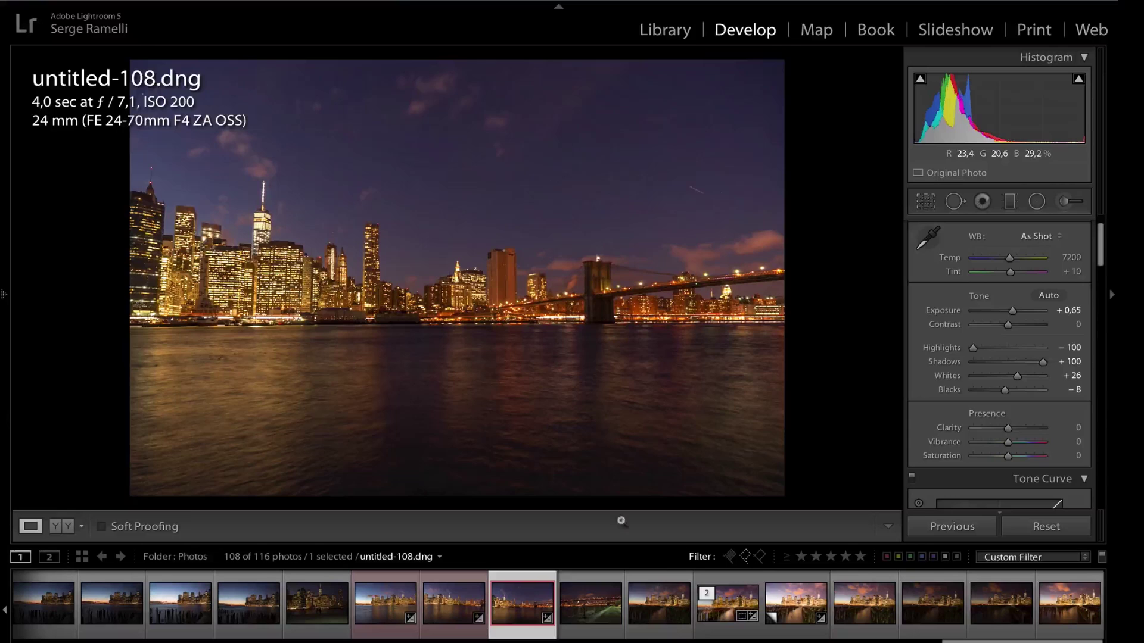
- Hide the info overlay on Manhattan.dng Copy 1 and set Shadows to +100, Highlights to −100 and Exposure to −0,75
click(815, 615)
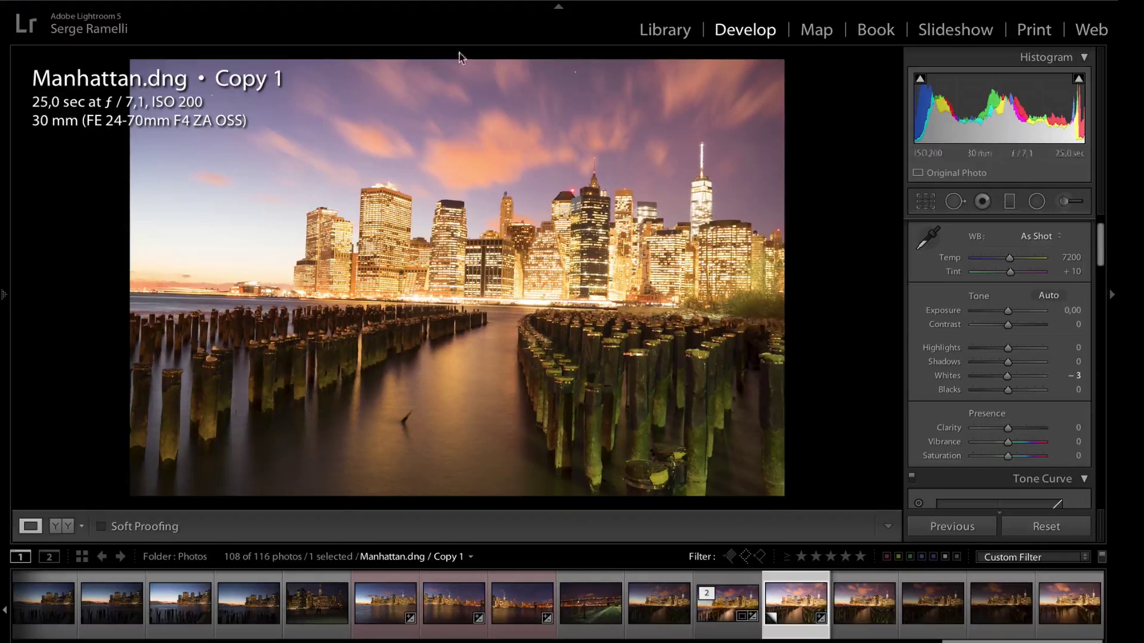
key(i)
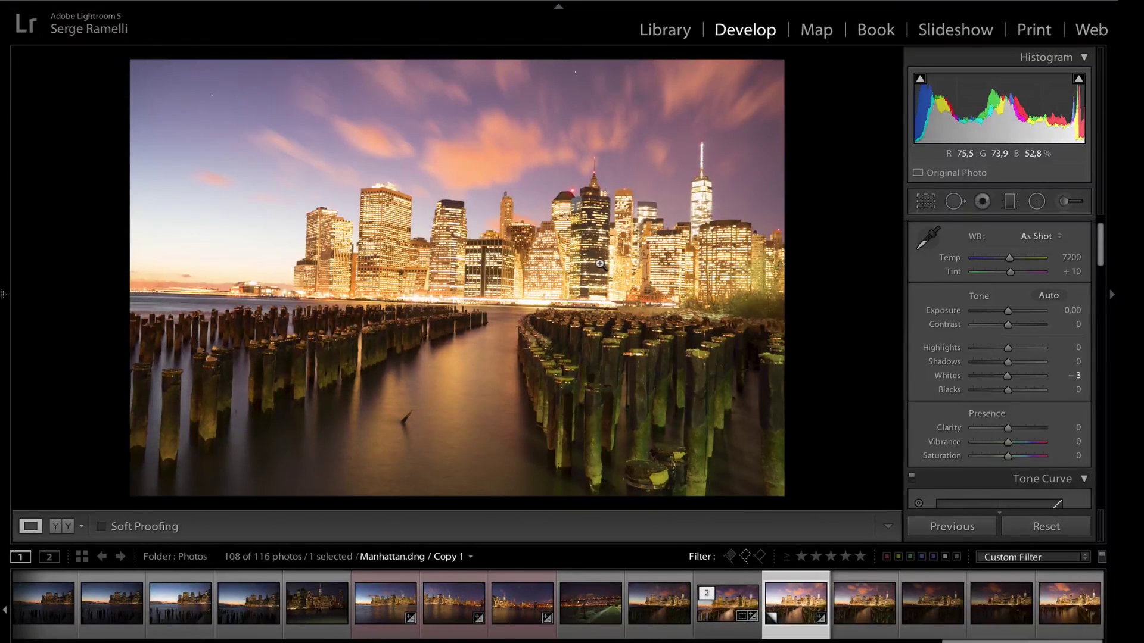
drag(1007, 363, 935, 346)
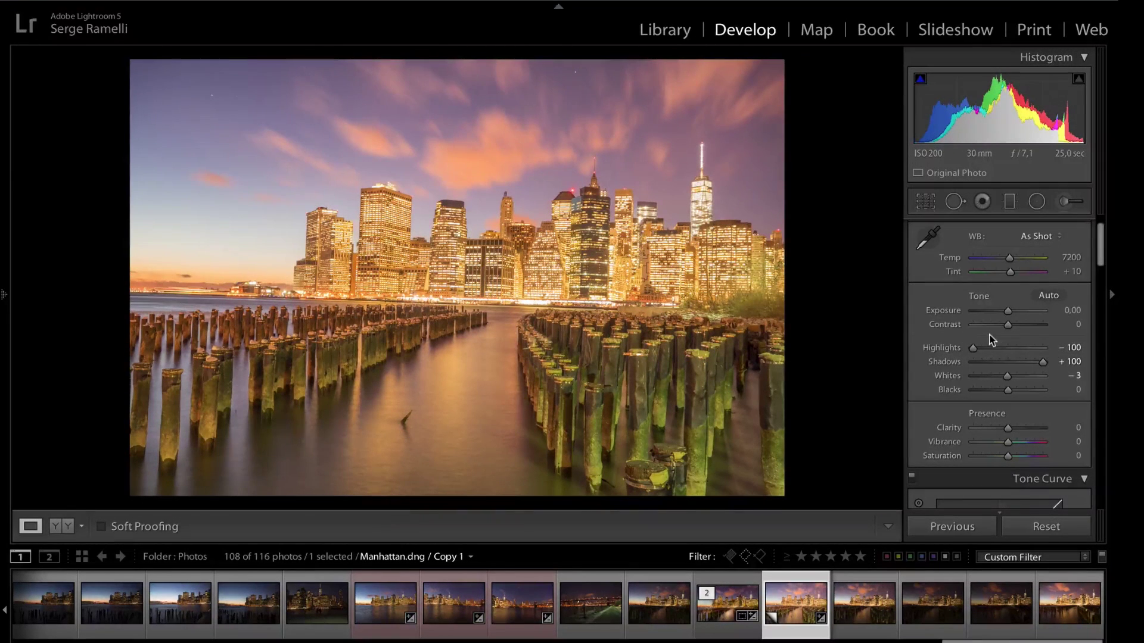
drag(1007, 312, 1003, 312)
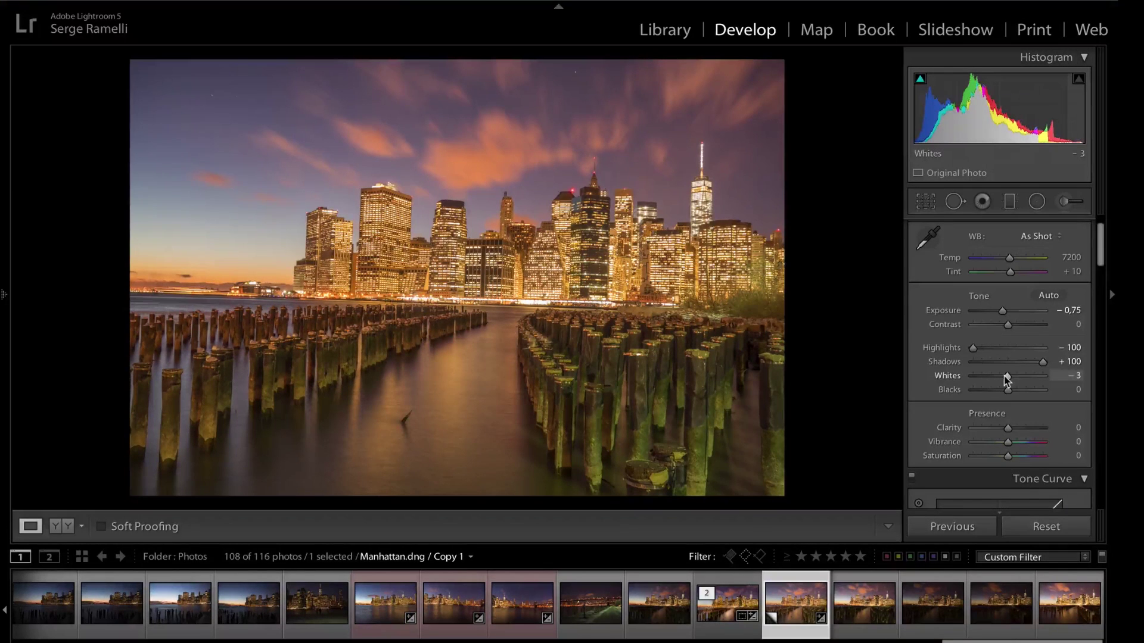
- Set Whites to +7, Blacks to −26 and Clarity to −24 on Manhattan.dng Copy 1
drag(1005, 375, 1011, 380)
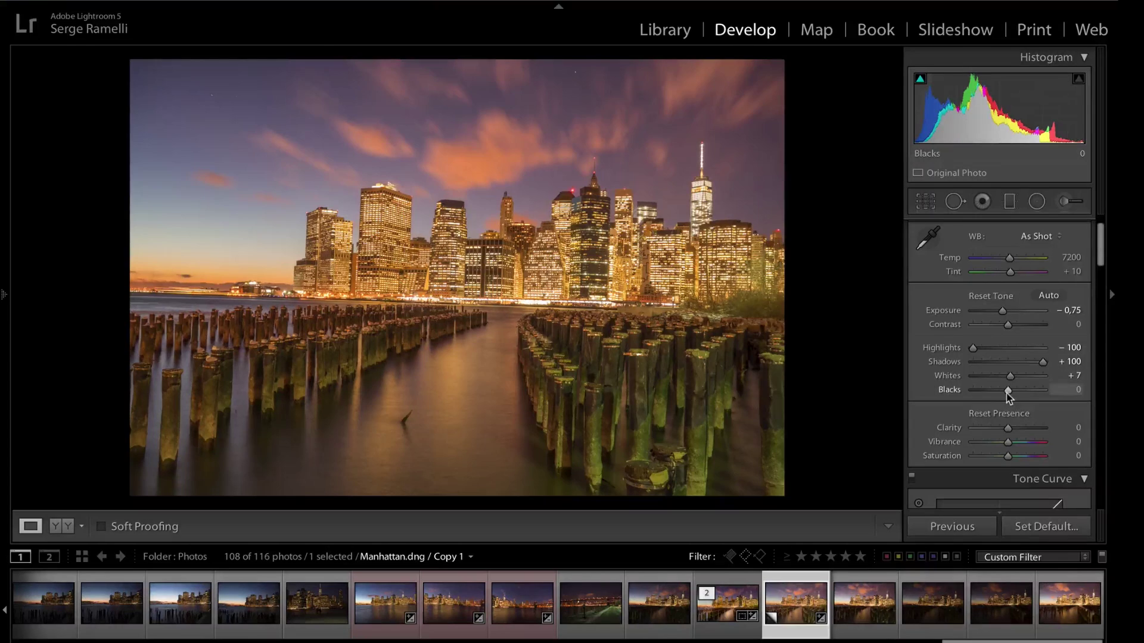
alt+click(1007, 390)
drag(1007, 392, 998, 392)
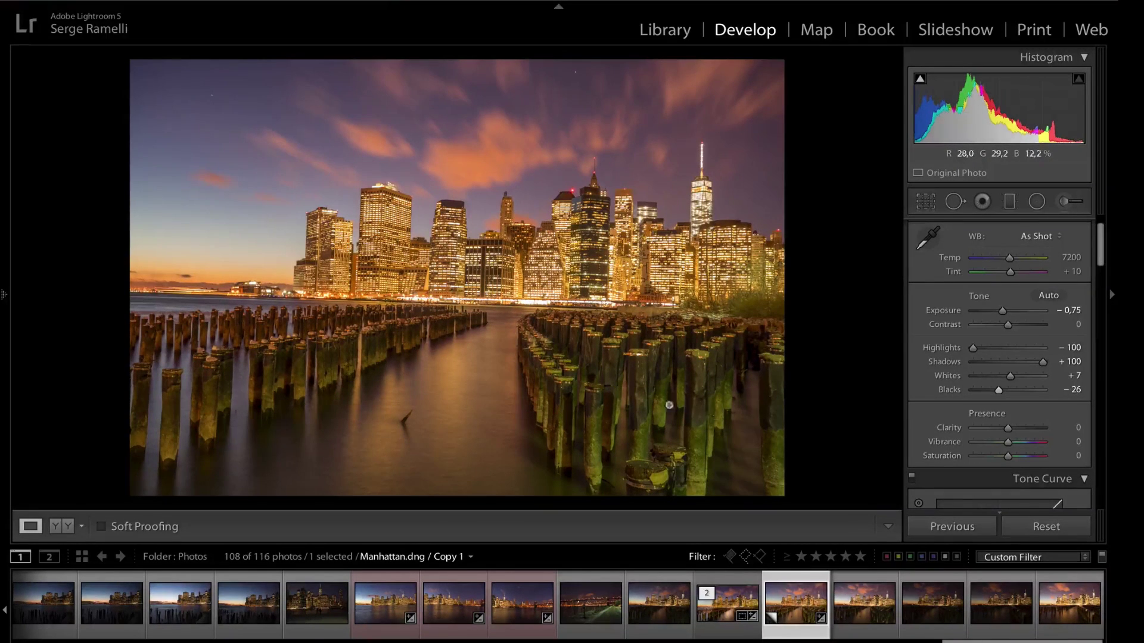
drag(1007, 429, 998, 429)
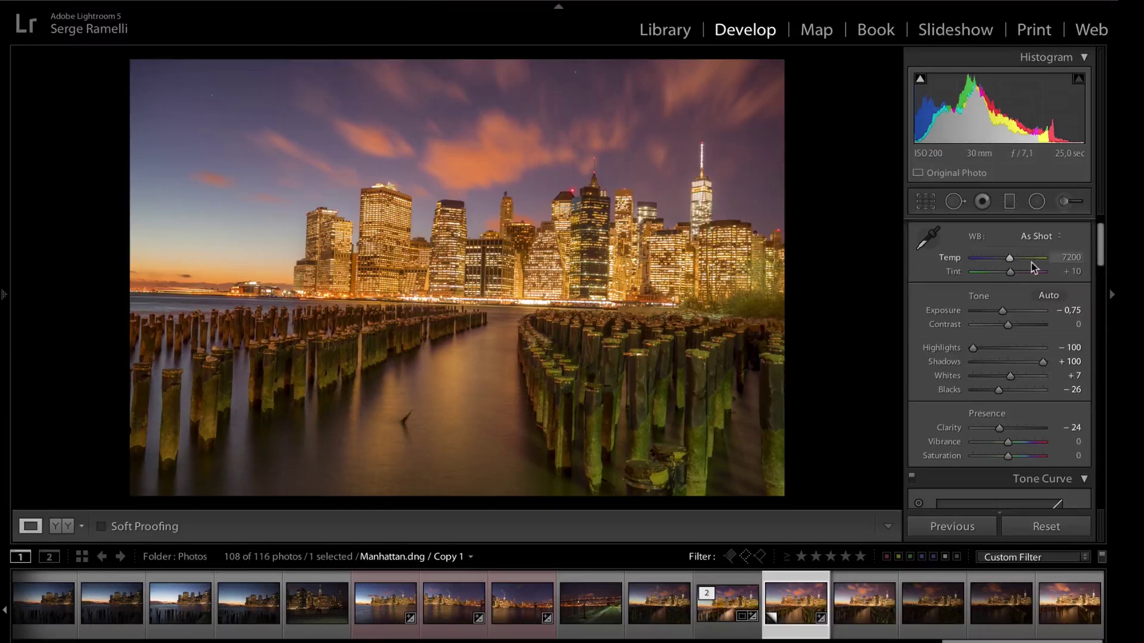
- Switch the white balance to Daylight, then fine-tune it to Temp 5858 and Tint +4
click(1041, 236)
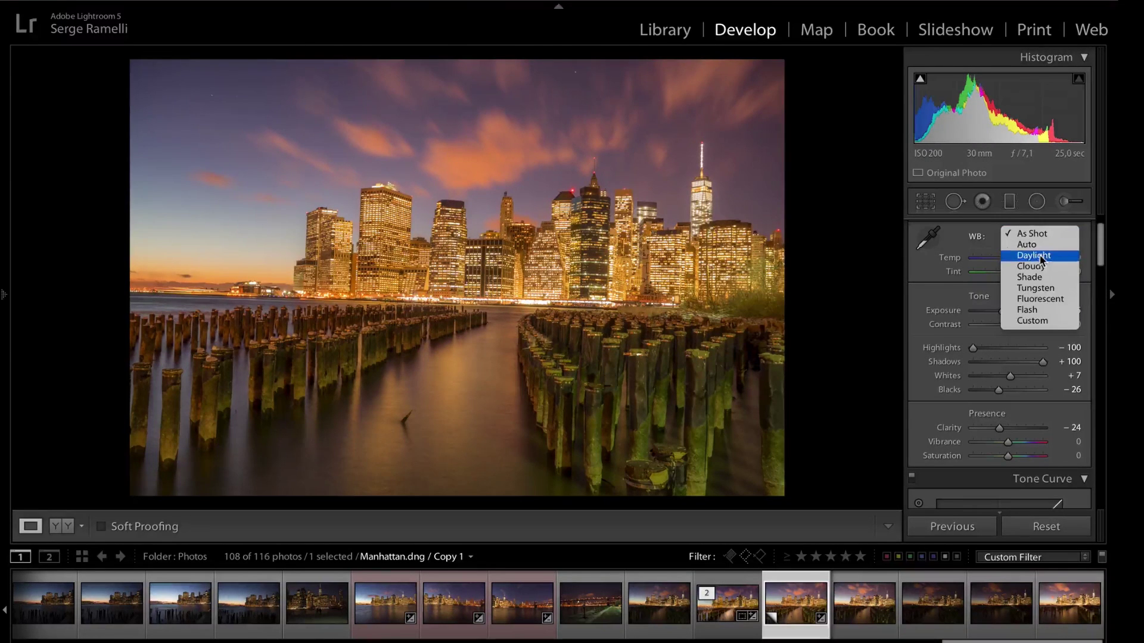
click(1040, 256)
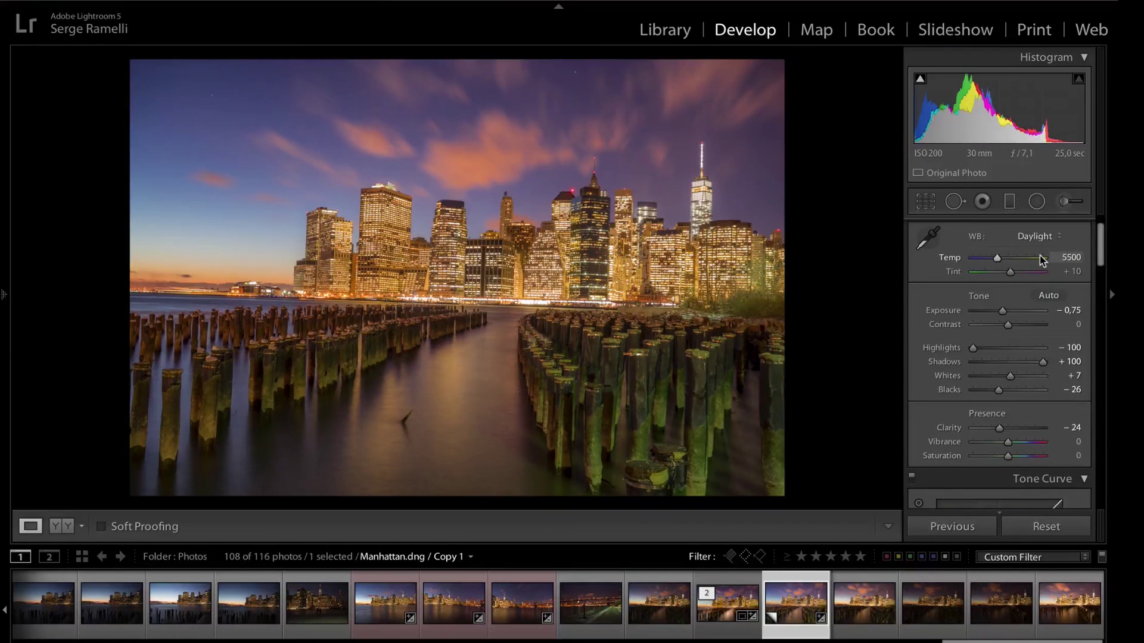
drag(997, 261, 1000, 263)
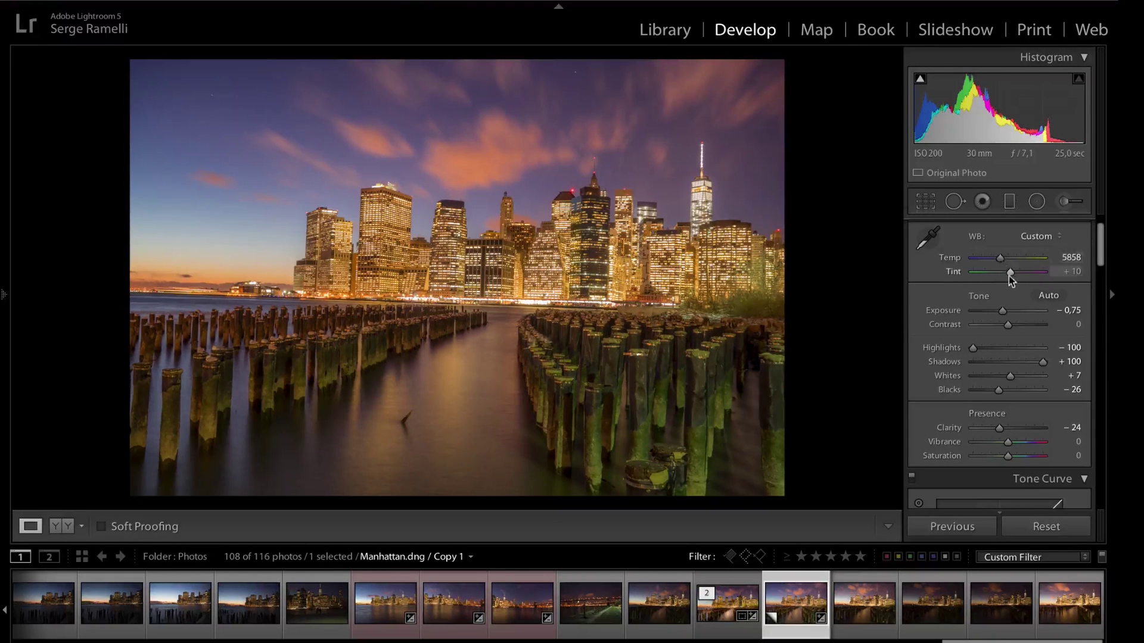
drag(1012, 273, 1010, 275)
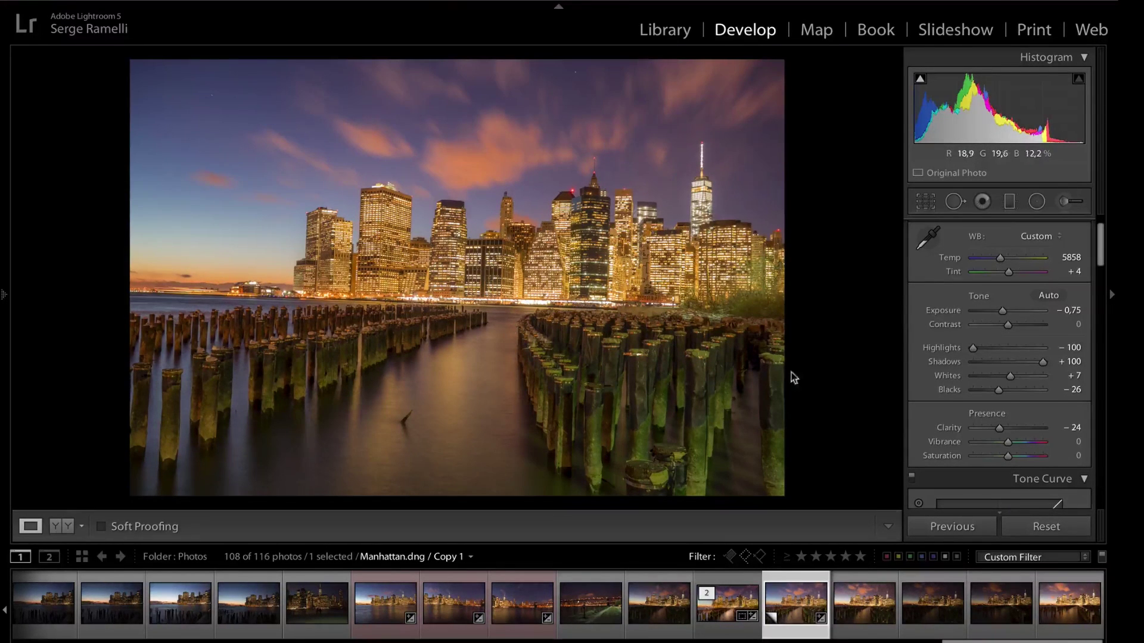
- Enable profile corrections, remove chromatic aberration and apply the Auto Upright correction
scroll(1103, 263, down, 1)
drag(1104, 264, 1092, 426)
click(992, 329)
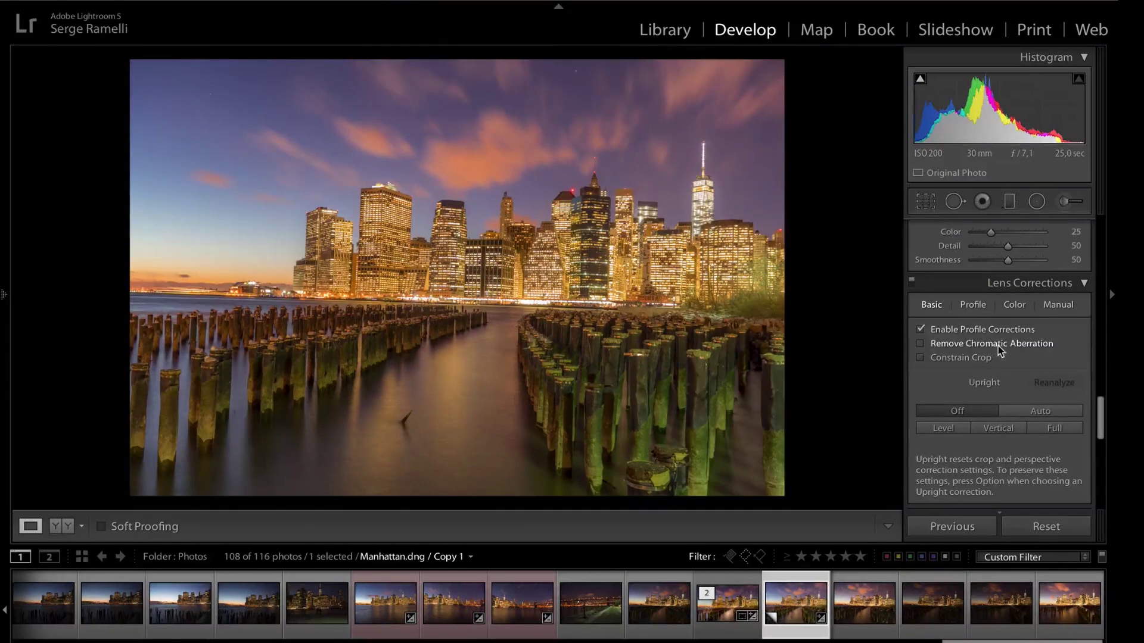
click(1049, 415)
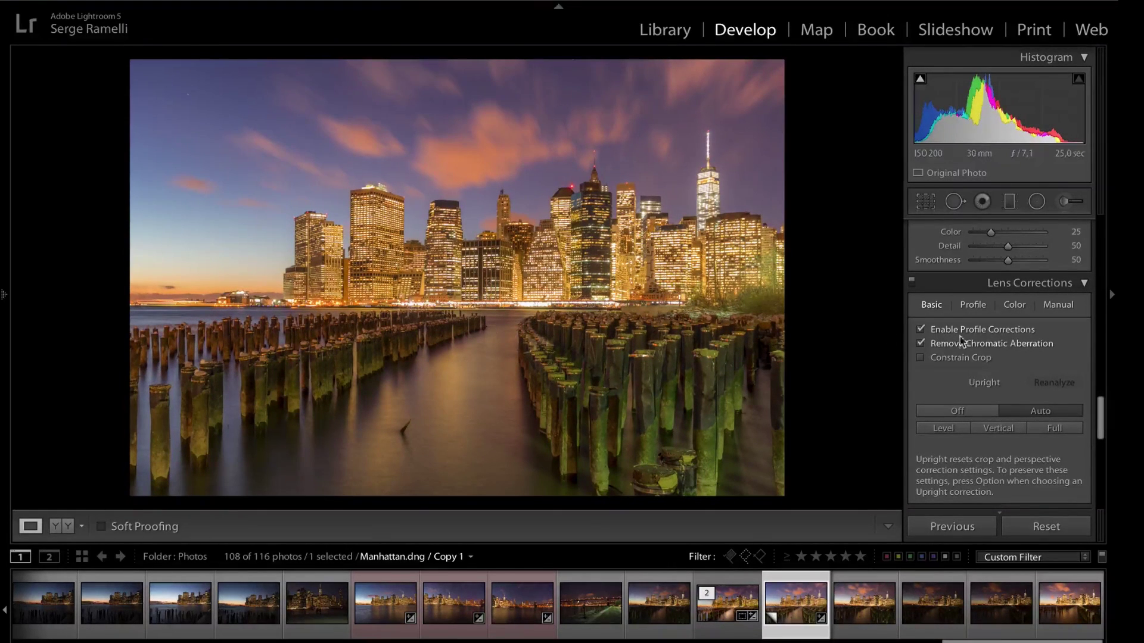
- Add a graduated filter over the sky with Exposure −0,47 and reposition it higher above the skyline
drag(1107, 428, 1111, 226)
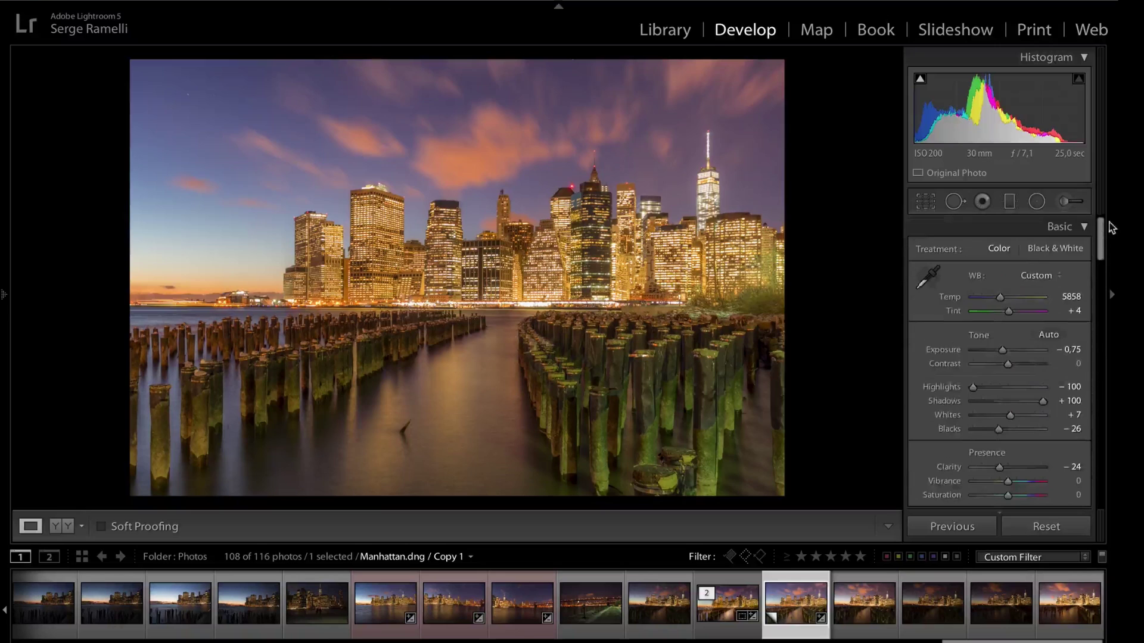
click(1009, 201)
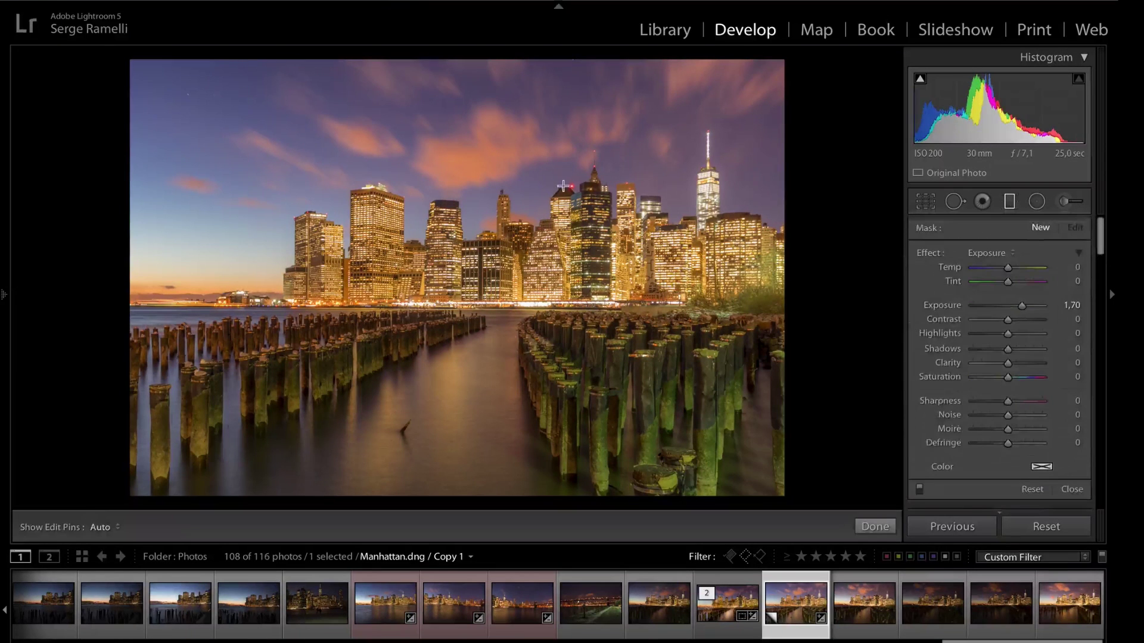
drag(464, 156, 467, 278)
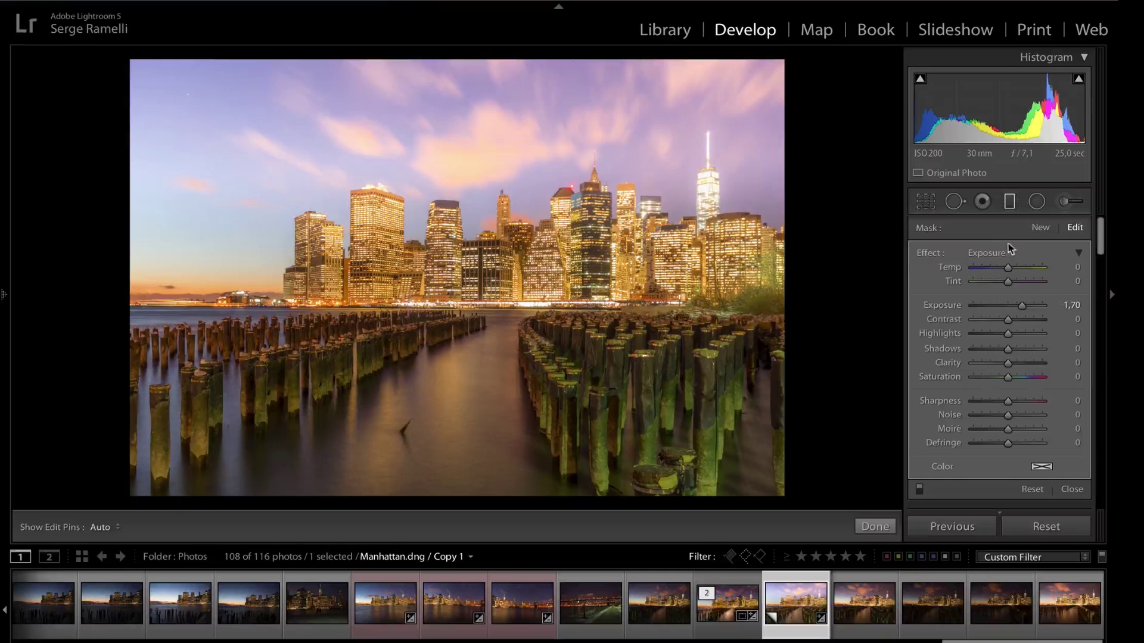
click(994, 253)
click(996, 253)
drag(1013, 305, 1003, 308)
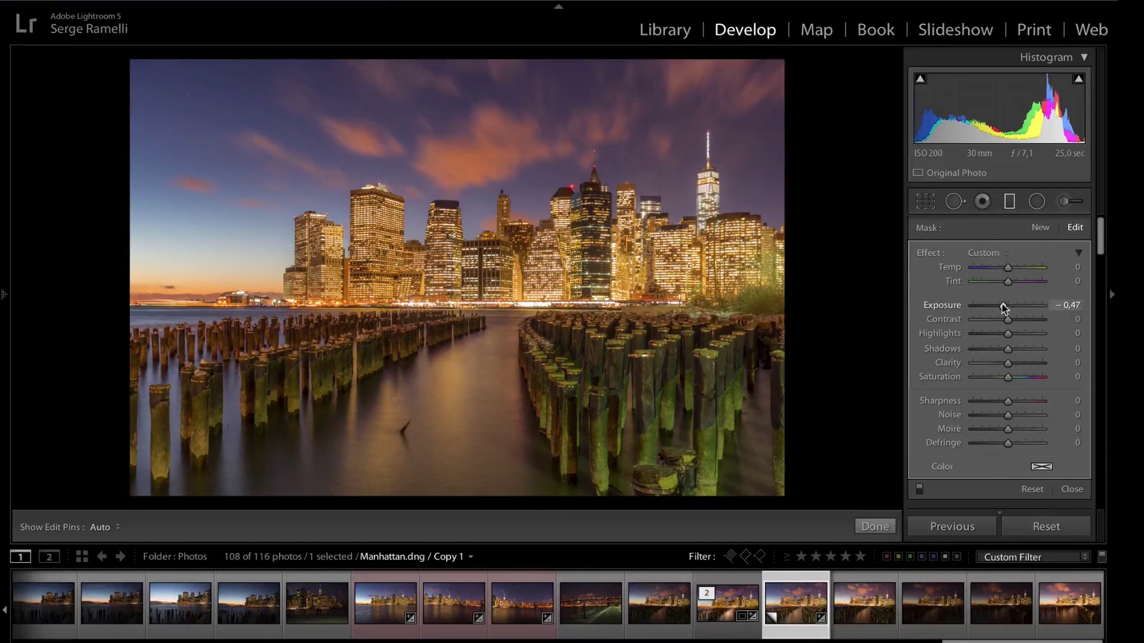
drag(468, 214, 459, 139)
- Add a second graduated filter rising from the bottom of the water with Exposure −0,47 and Saturation −54, and narrow its transition
drag(446, 462, 447, 332)
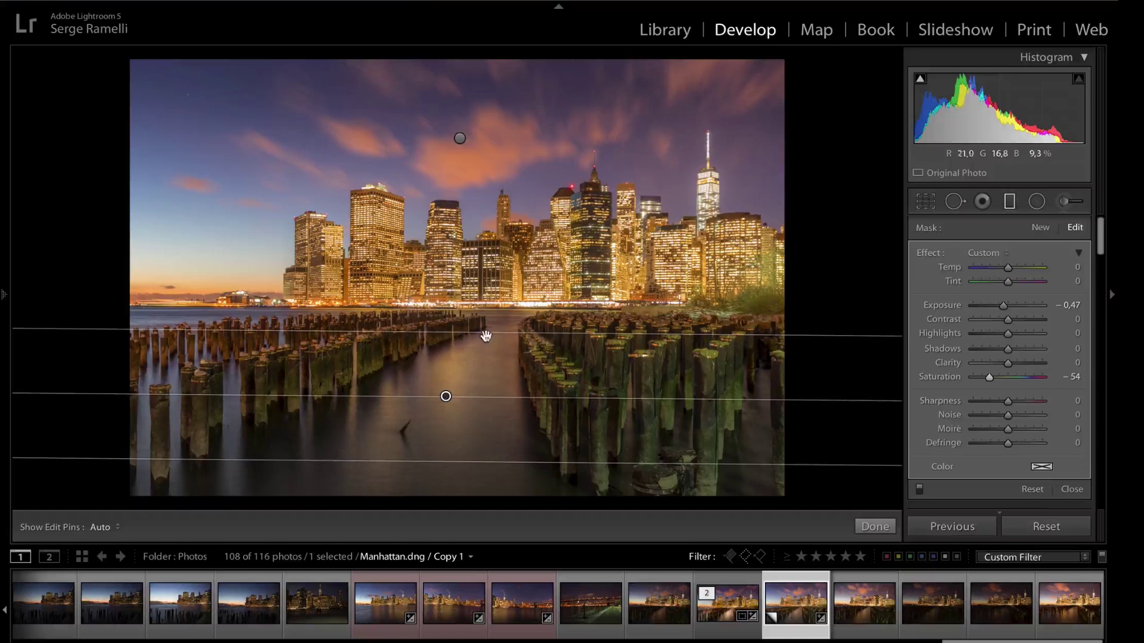
drag(466, 331, 466, 375)
click(1069, 489)
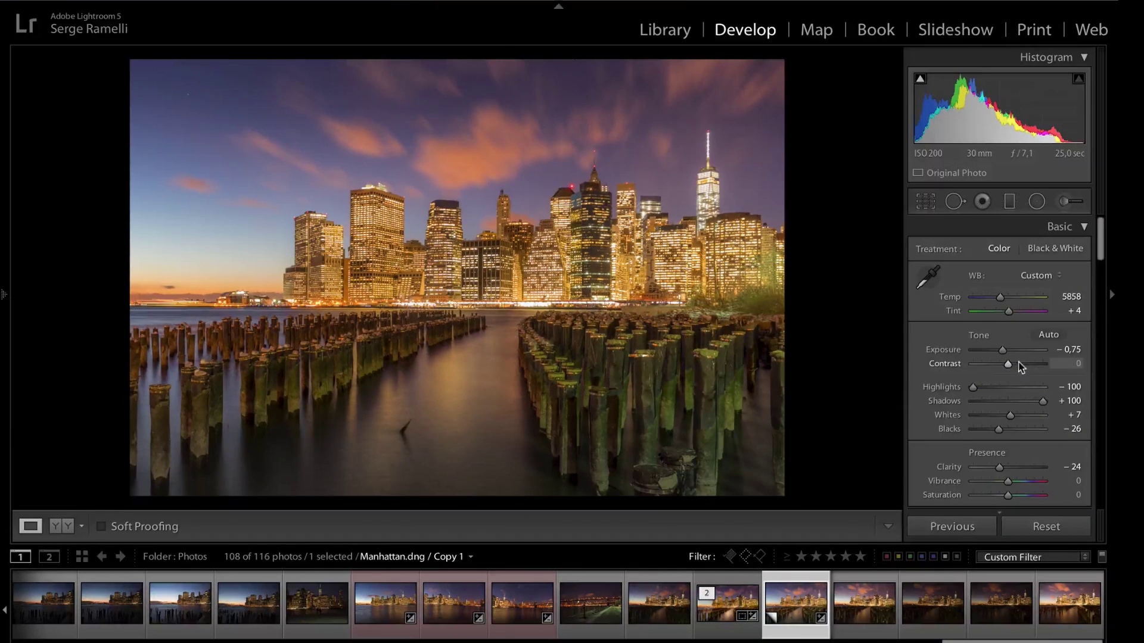
- Set Contrast to +18 and crop the top and bottom of the photo to a wider format, keeping the branch in the water
drag(1006, 363, 1014, 363)
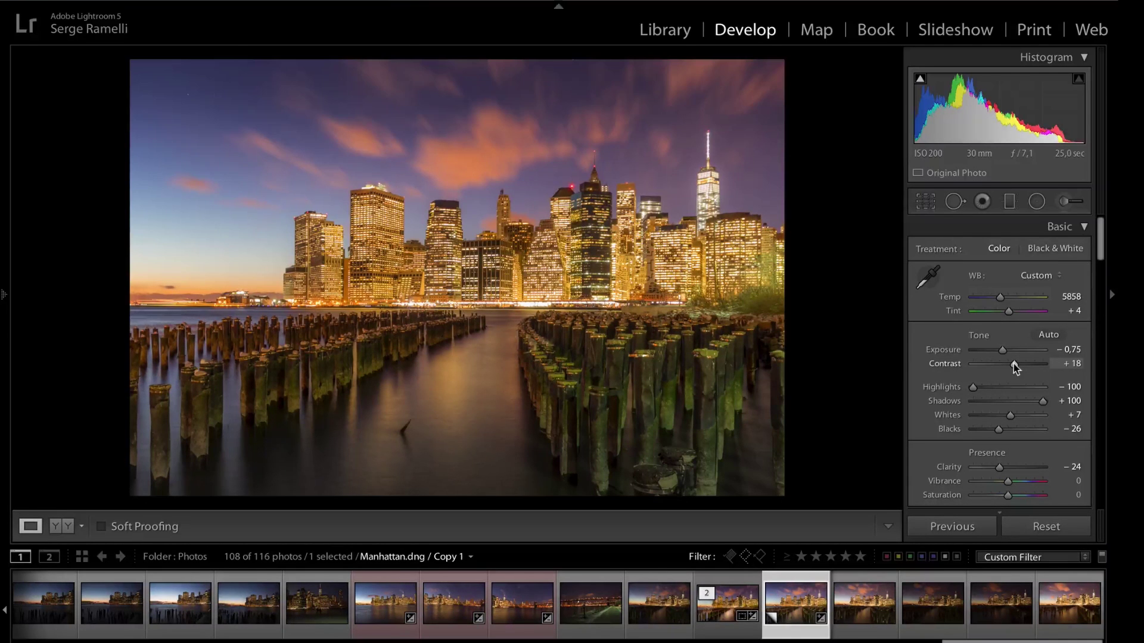
click(925, 201)
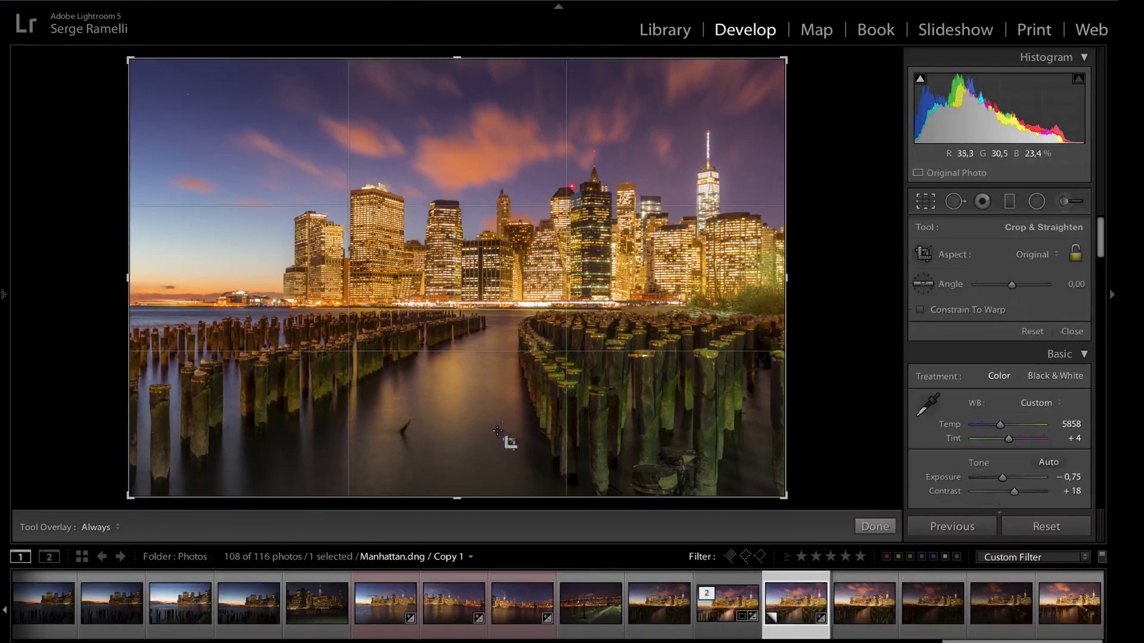
drag(457, 497, 459, 473)
drag(455, 85, 454, 97)
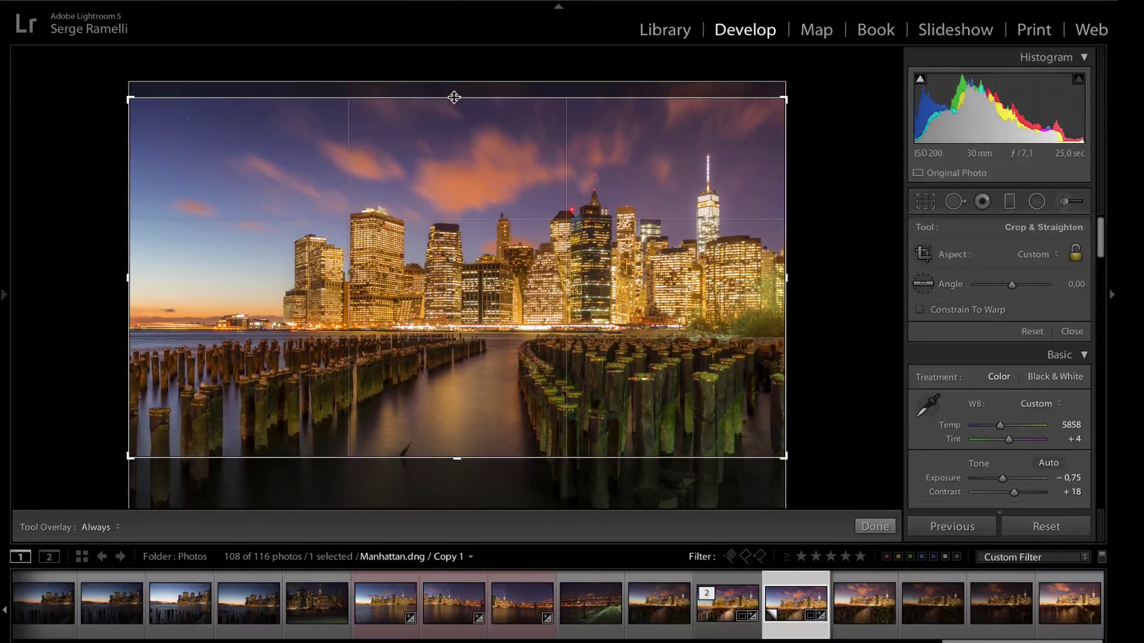
key(r)
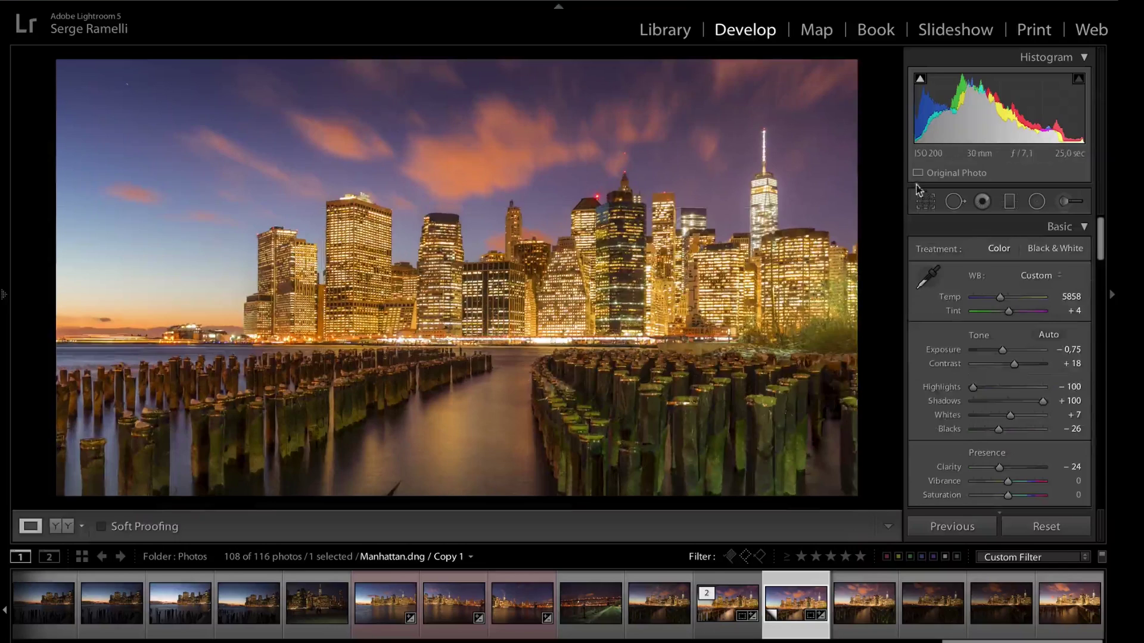
click(925, 202)
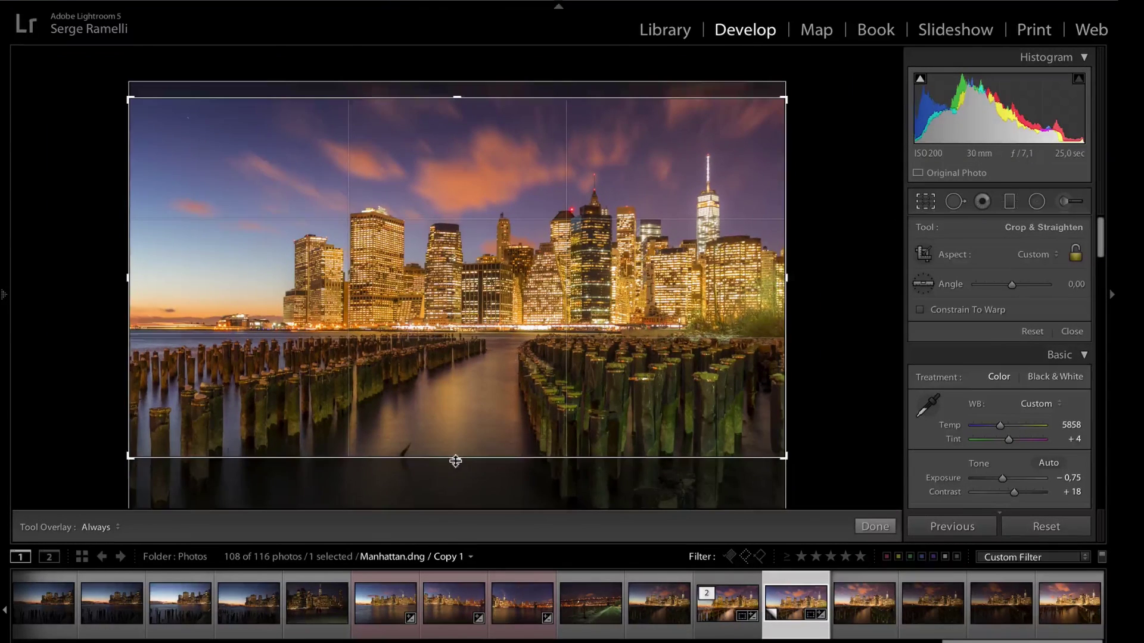
drag(456, 477, 455, 471)
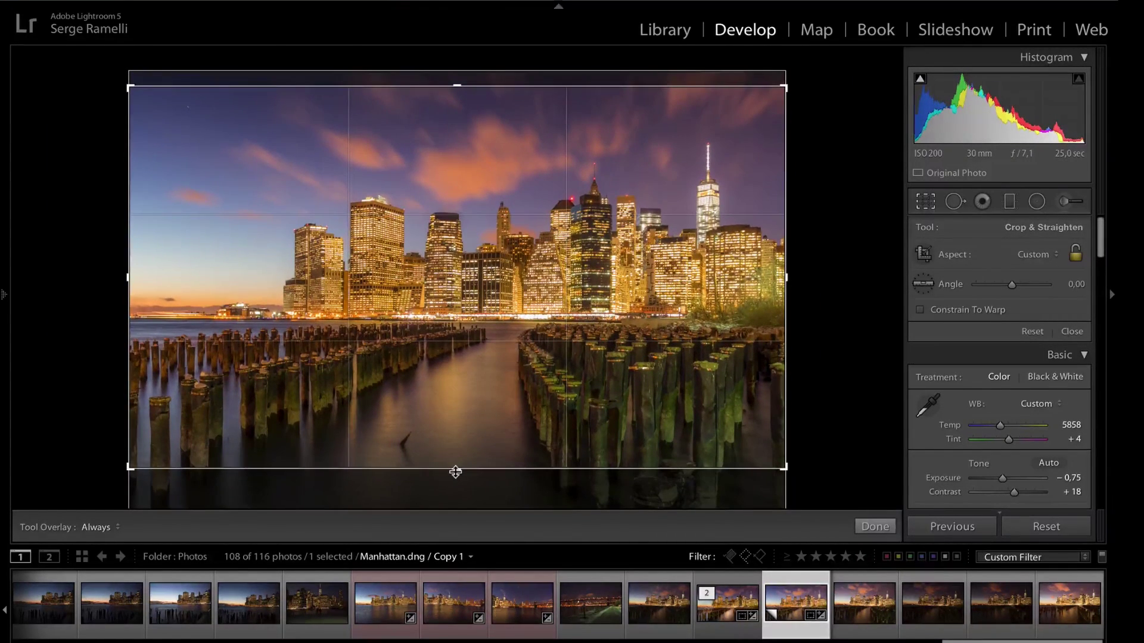
key(r)
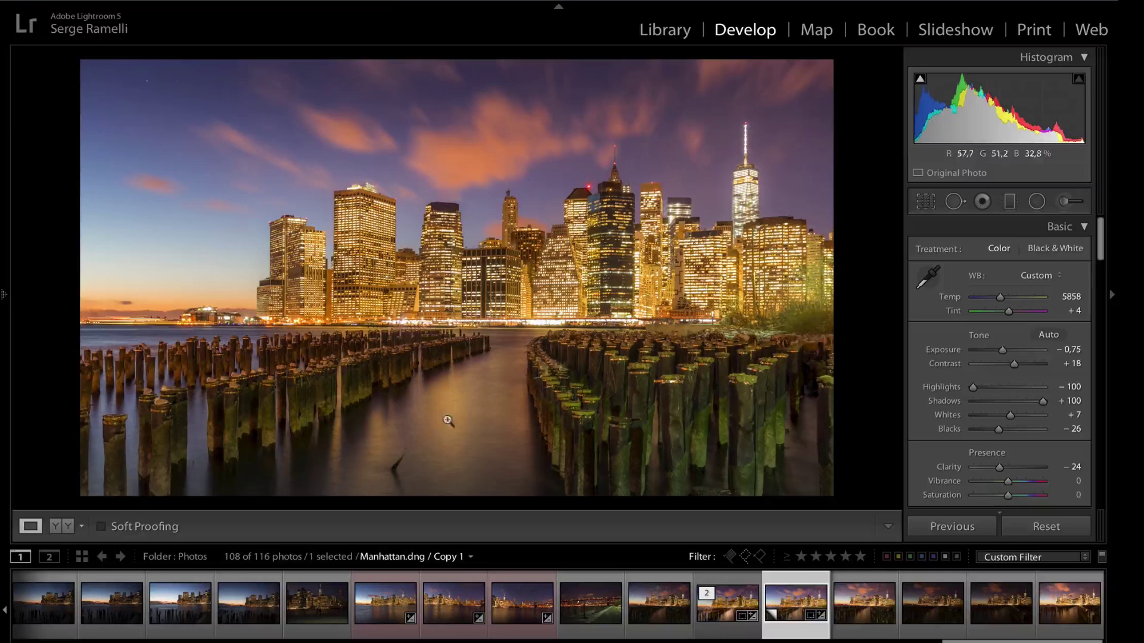
- Add a radial filter on the water between the pilings with Invert Mask on, Feather 100 and Exposure 0,95
click(1036, 203)
drag(469, 389, 536, 462)
scroll(1007, 435, down, 5)
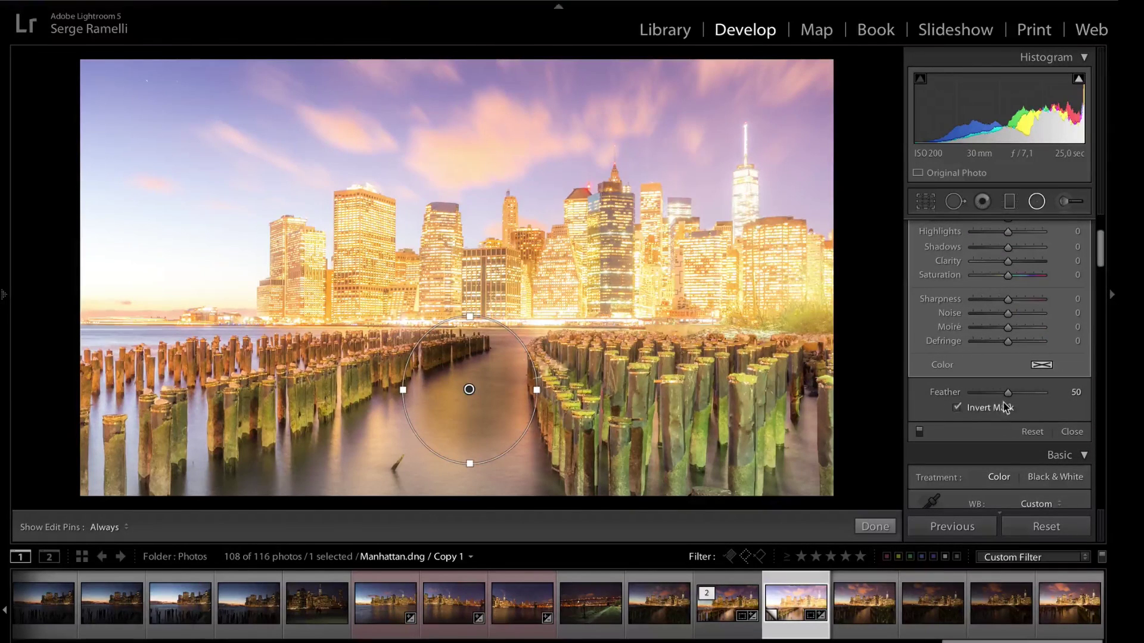
click(1003, 404)
drag(1007, 393, 1056, 395)
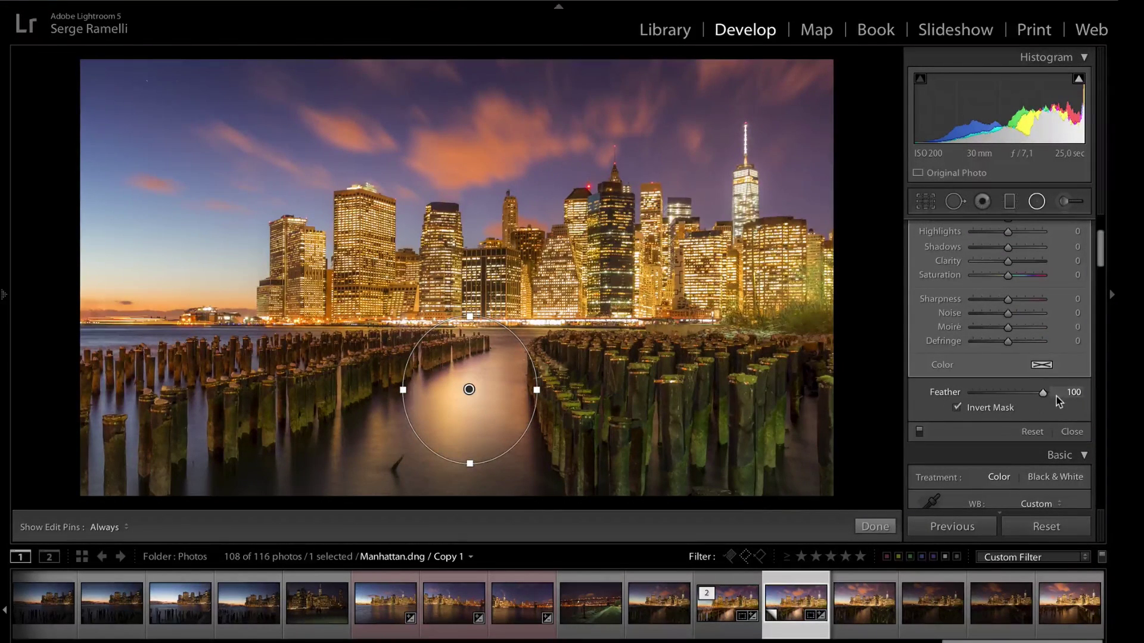
scroll(1010, 319, up, 5)
drag(1007, 306, 1015, 307)
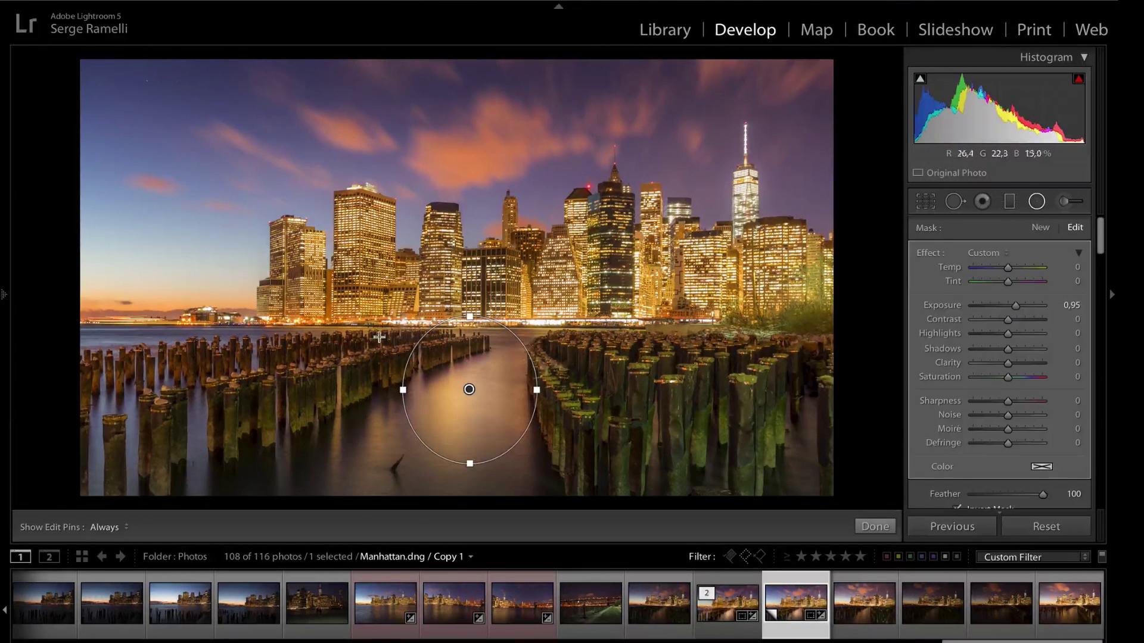
- Reshape, rotate and move the radial filter so it follows the light reflection between the pilings
drag(547, 393, 530, 440)
mouse_move(424, 447)
mouse_down()
mouse_move(357, 490)
mouse_move(427, 439)
mouse_up()
drag(470, 390, 446, 424)
drag(501, 389, 506, 377)
click(874, 527)
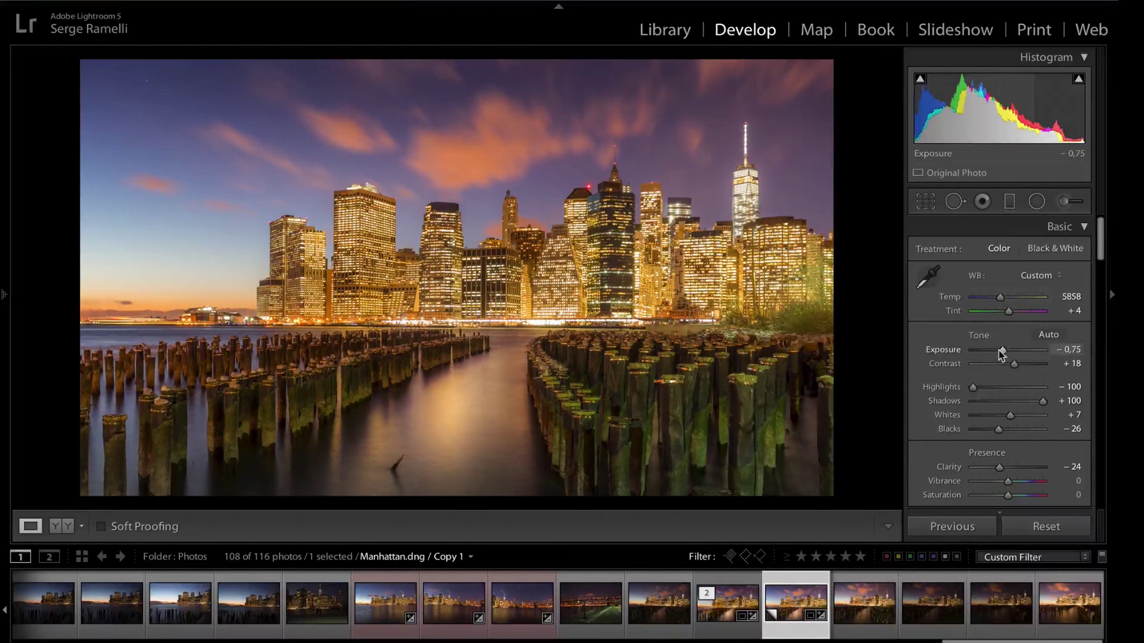
- Set the photo's overall Exposure to −0,60
drag(999, 350, 1001, 350)
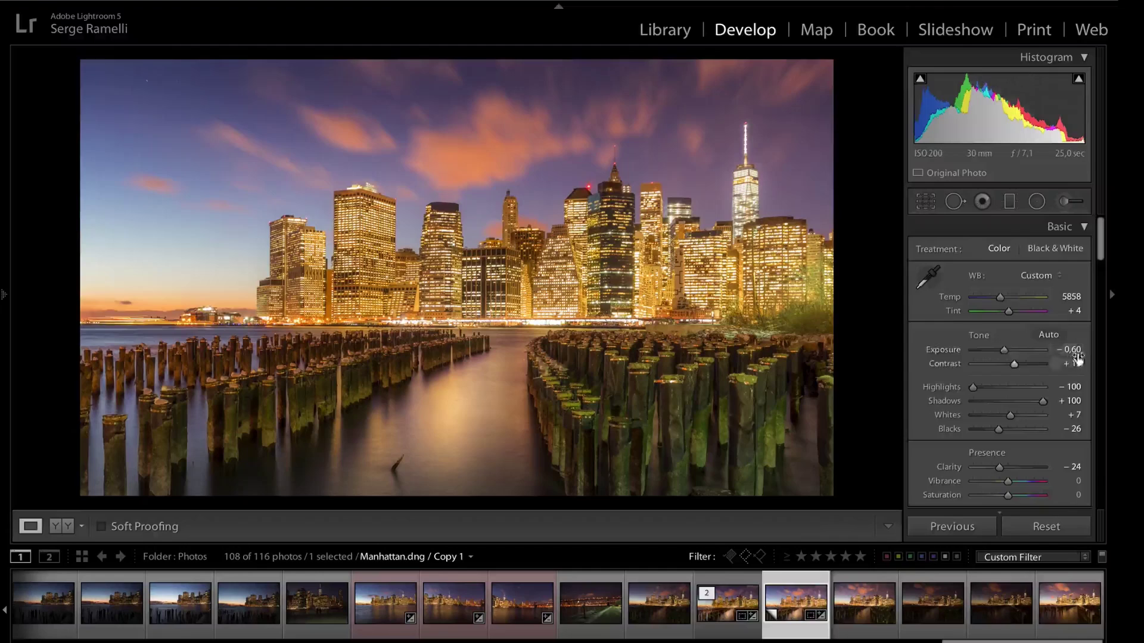
scroll(1079, 357, down, 10)
scroll(1051, 360, up, 10)
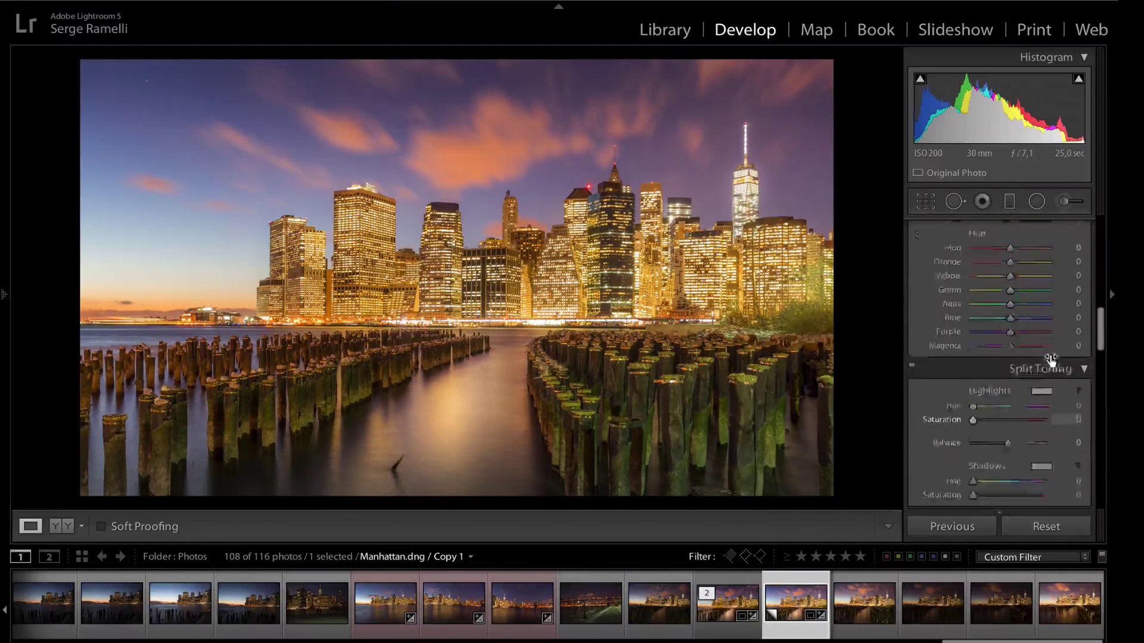
scroll(1051, 360, down, 1)
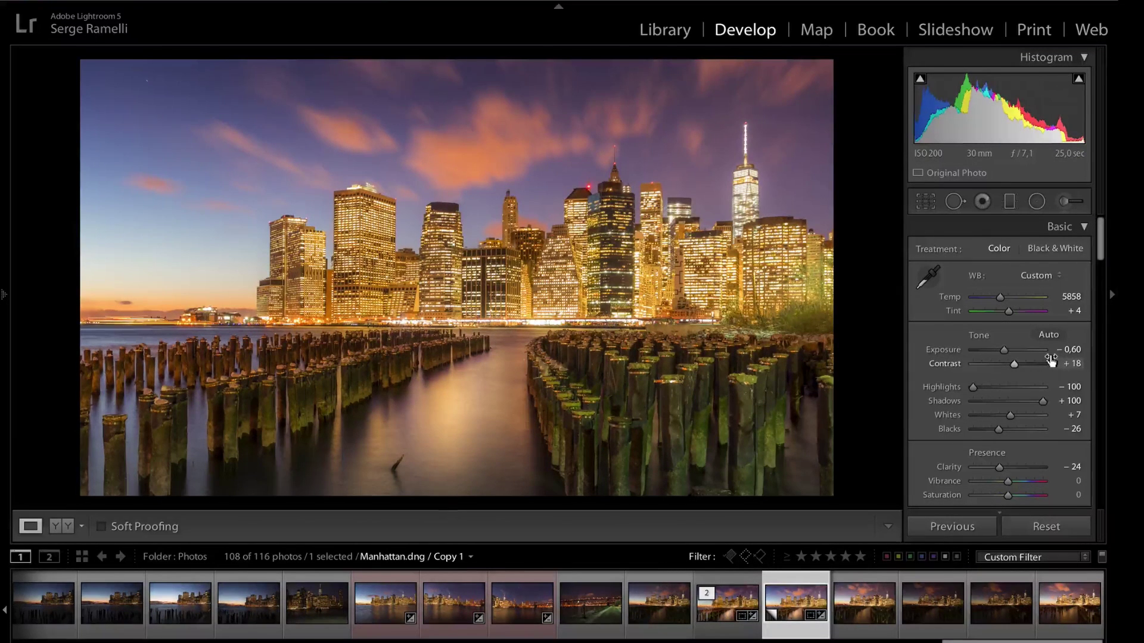
- Compare the retouched photo with its Before view and return to the edited version
key(alt)
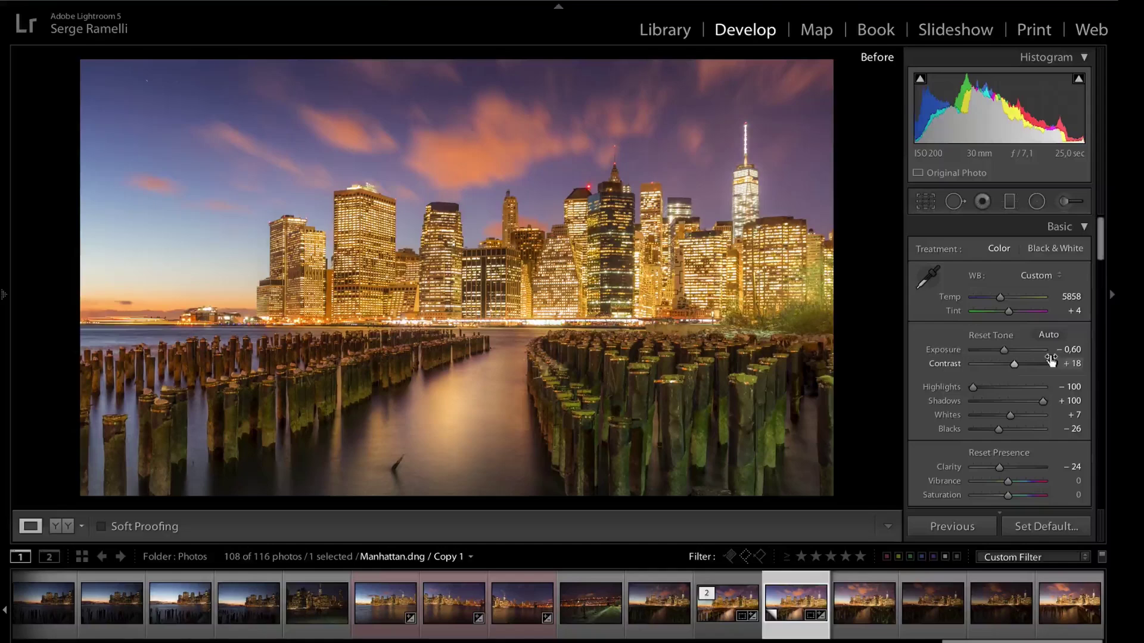
key(backslash)
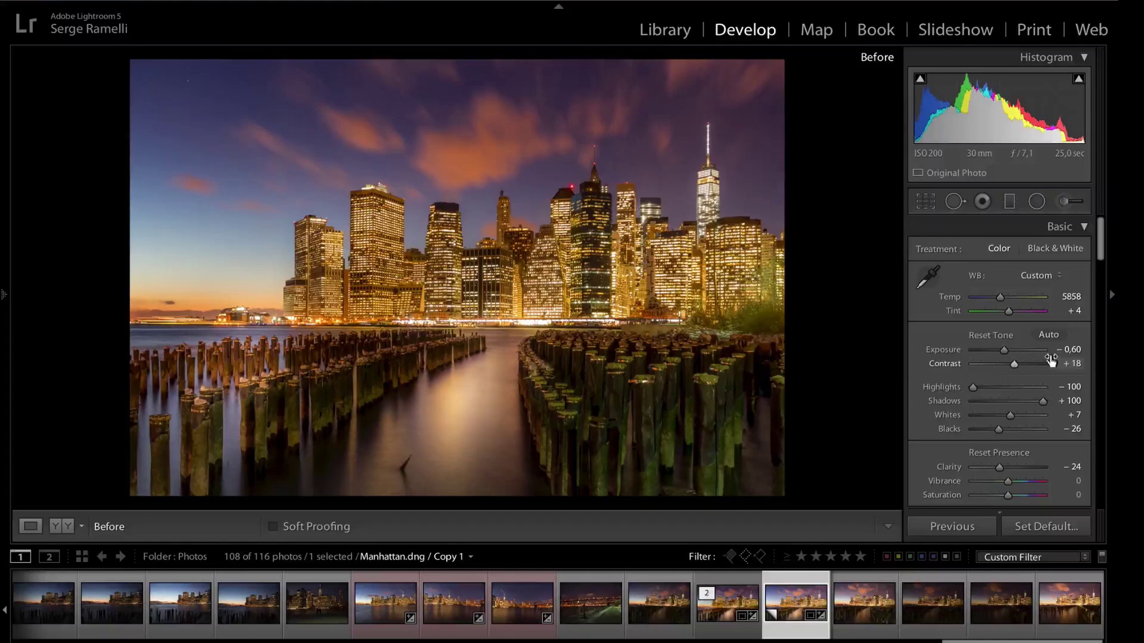
key(backslash)
- Compare the Reset Settings history state with the latest Exposure state, restore the latest state and hide the history again
click(3, 294)
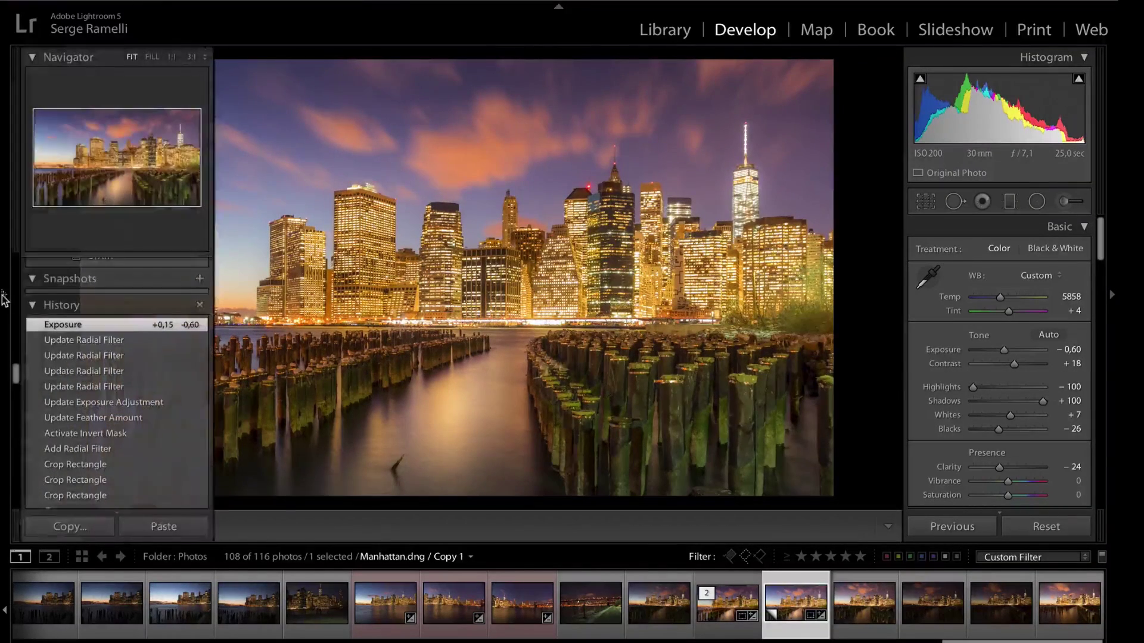
drag(14, 374, 16, 412)
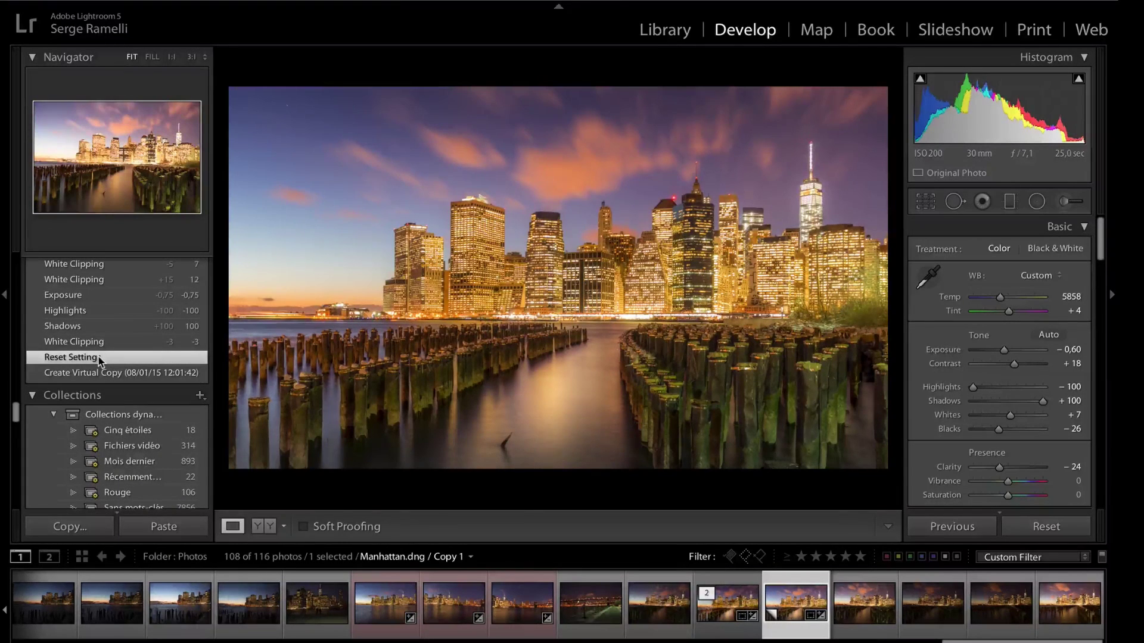
click(99, 358)
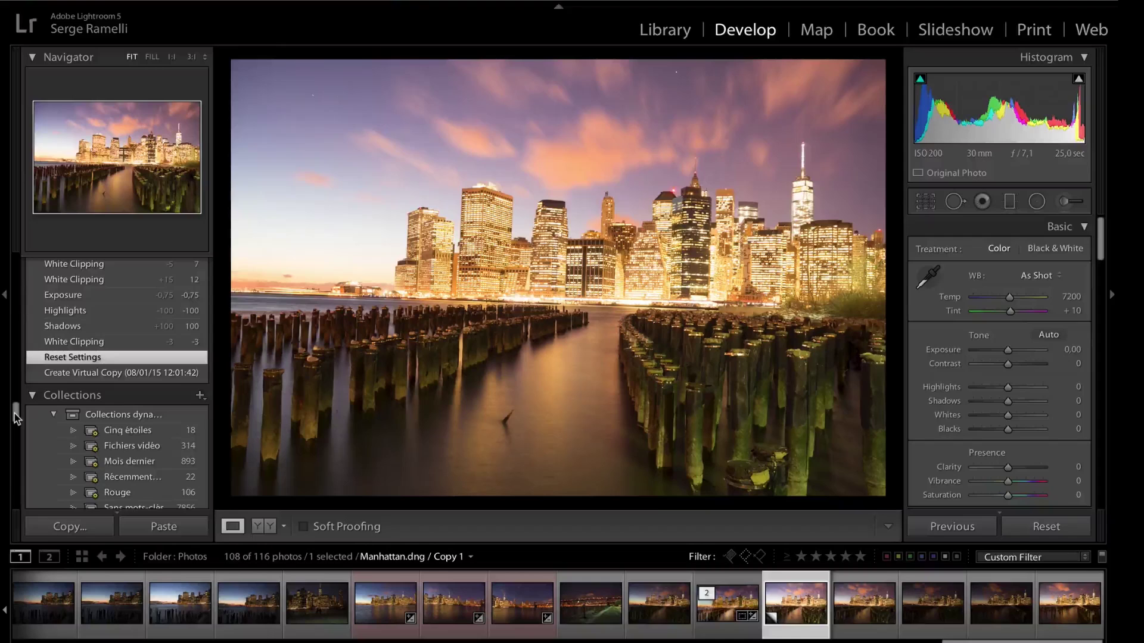
drag(15, 414, 13, 379)
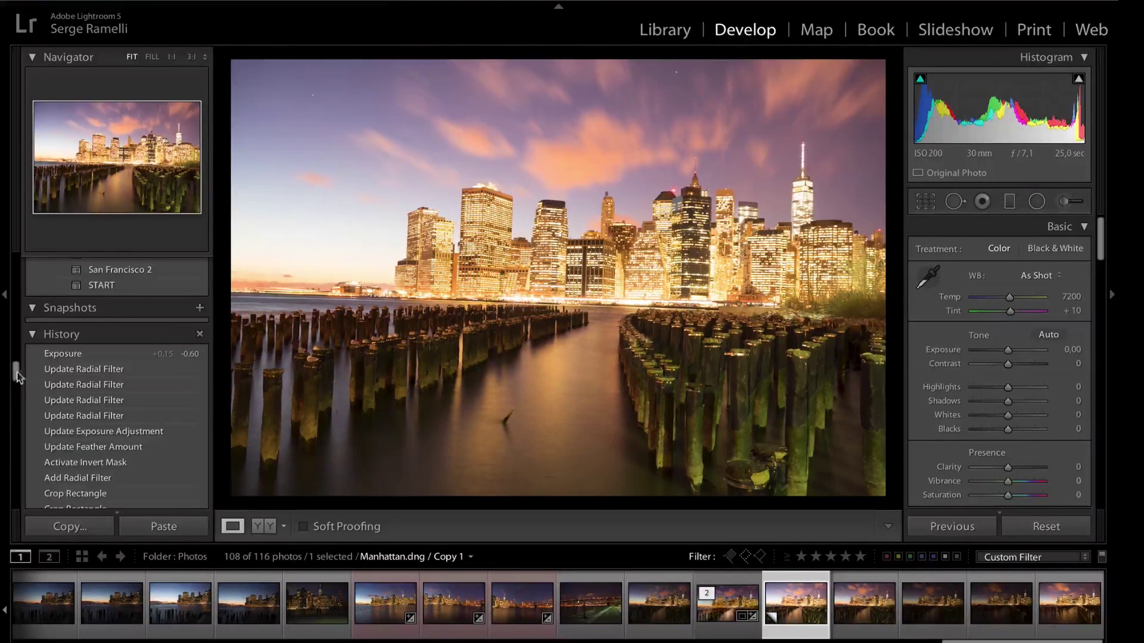
click(75, 355)
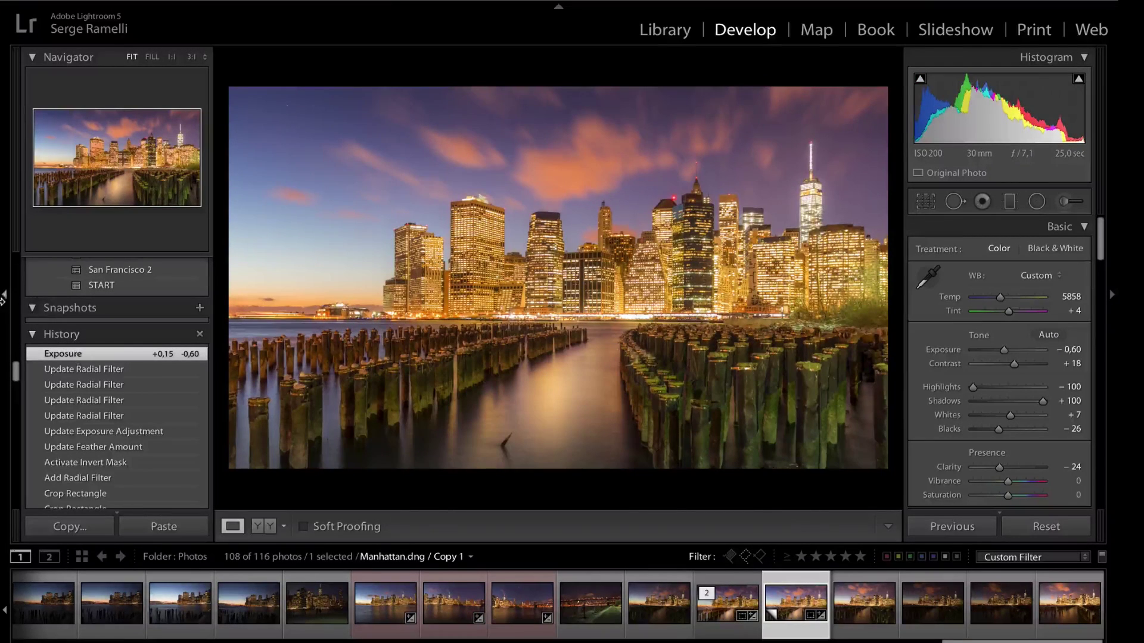
key(t)
key(F7)
key(t)
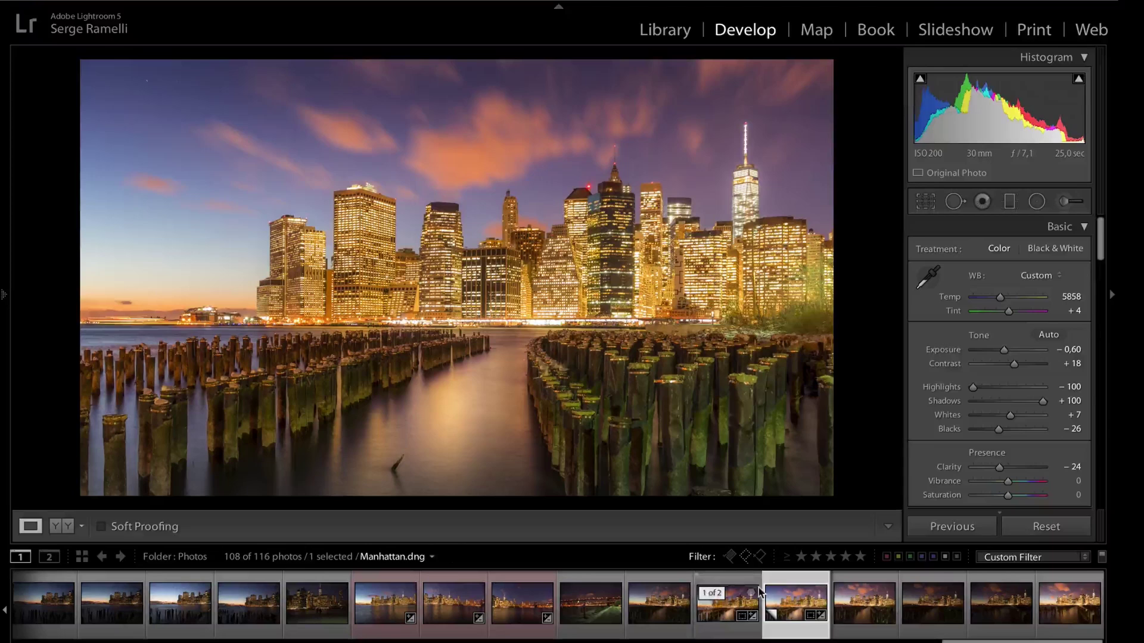